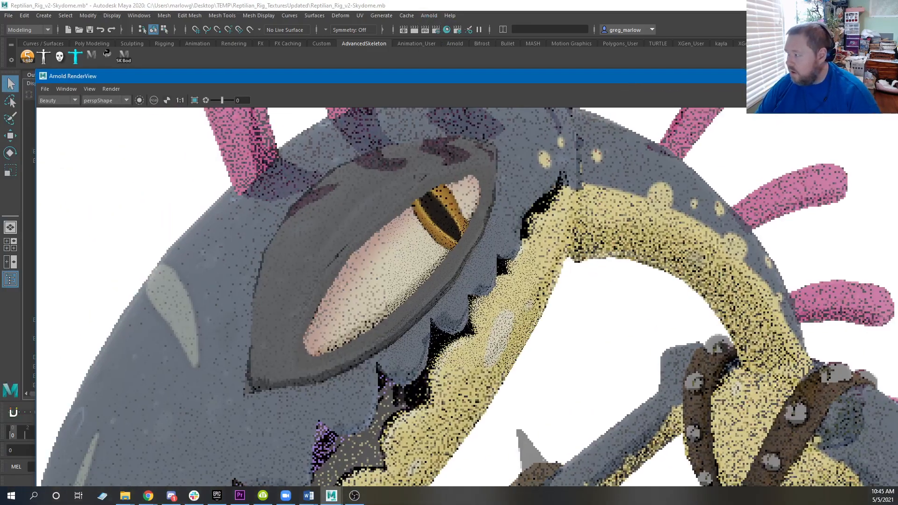
- Move the Arnold RenderView aside to uncover the viewport, frame the full rendered image in it, and stop the running render
scroll(201, 187, down, 3)
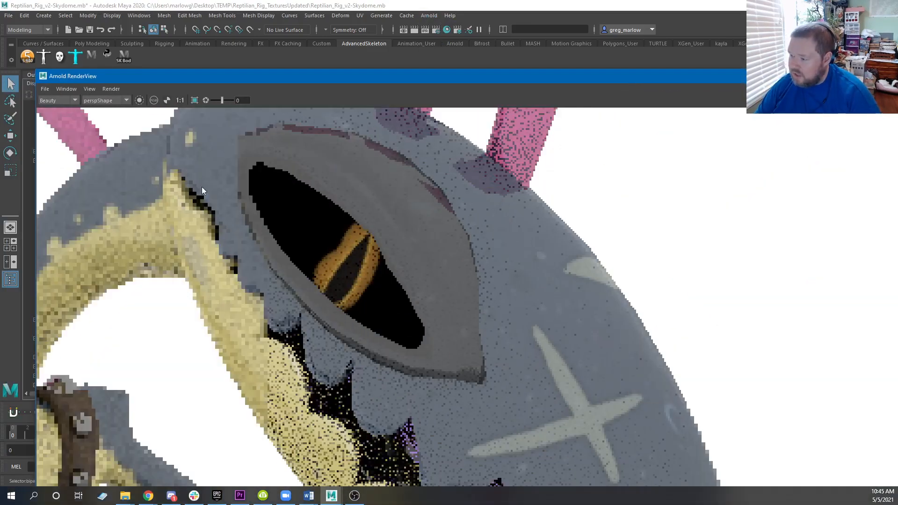
scroll(297, 263, down, 3)
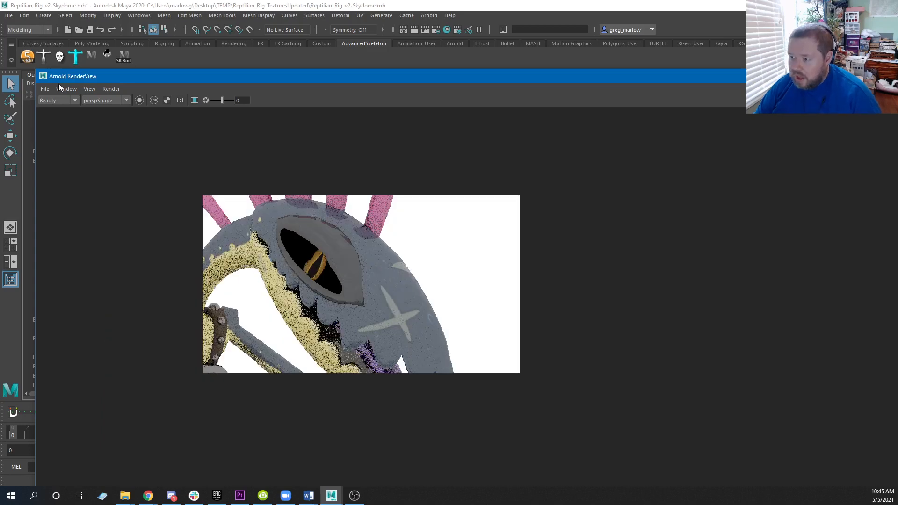
drag(59, 80, 340, 176)
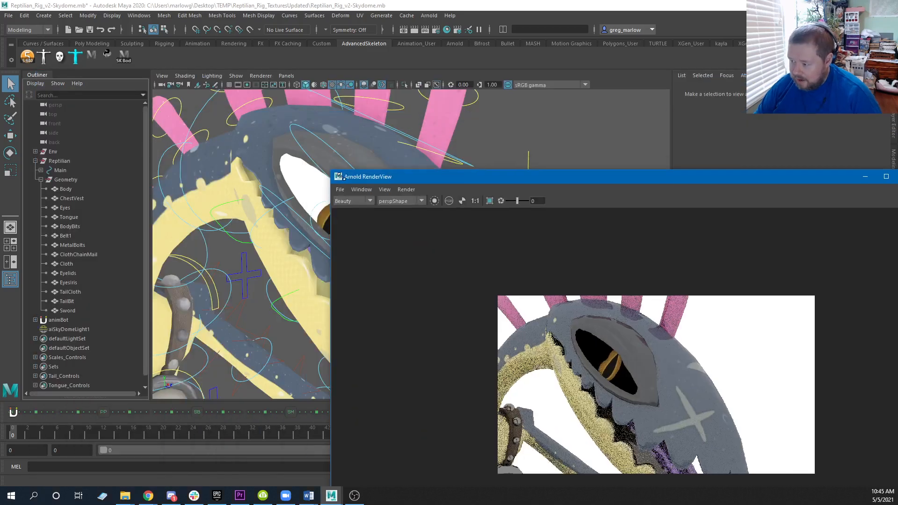
drag(342, 177, 436, 167)
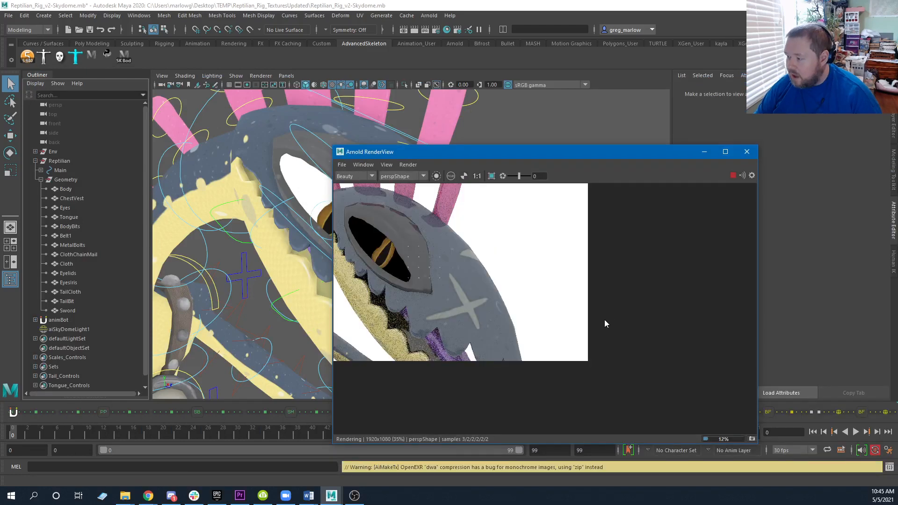
key(f)
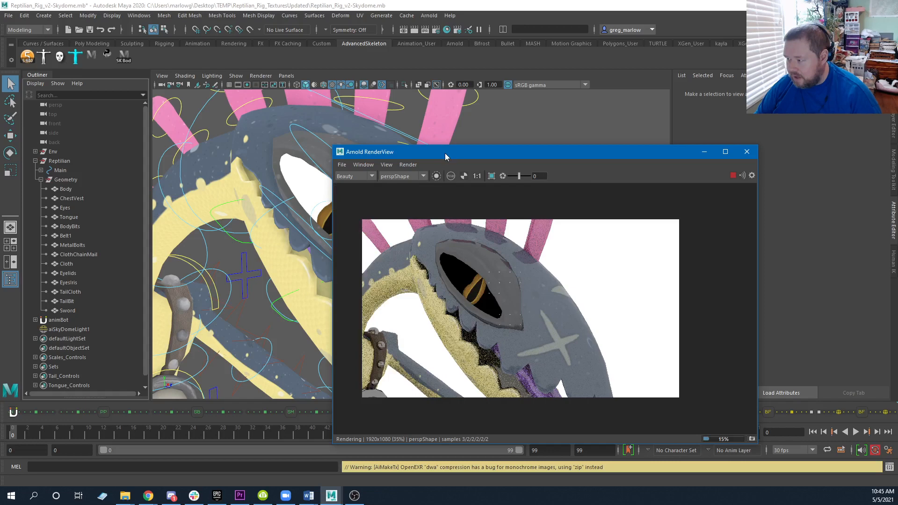
drag(445, 153, 531, 141)
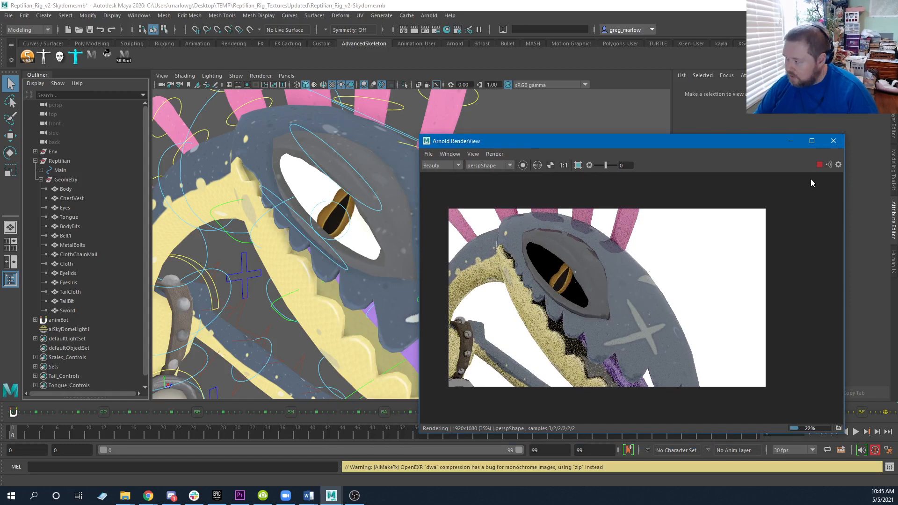
click(819, 165)
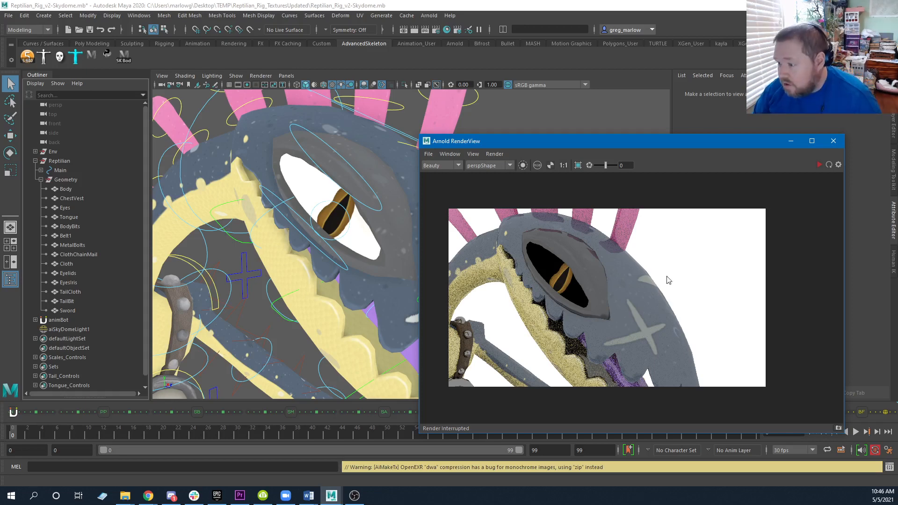
- Select the Eyes mesh and examine from several angles how the iris surface sits over the eyeball
click(73, 210)
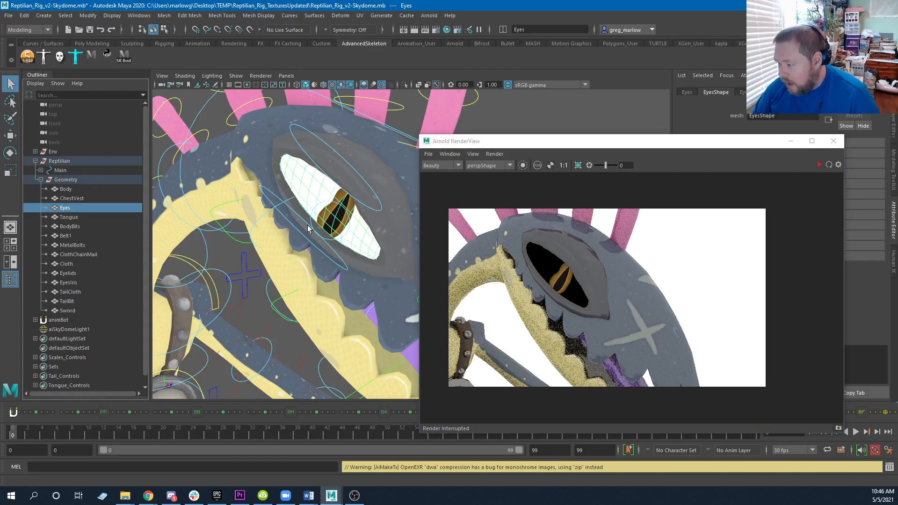
alt+drag(376, 273, 351, 276)
alt+middle_drag(371, 298, 304, 304)
scroll(303, 305, down, 5)
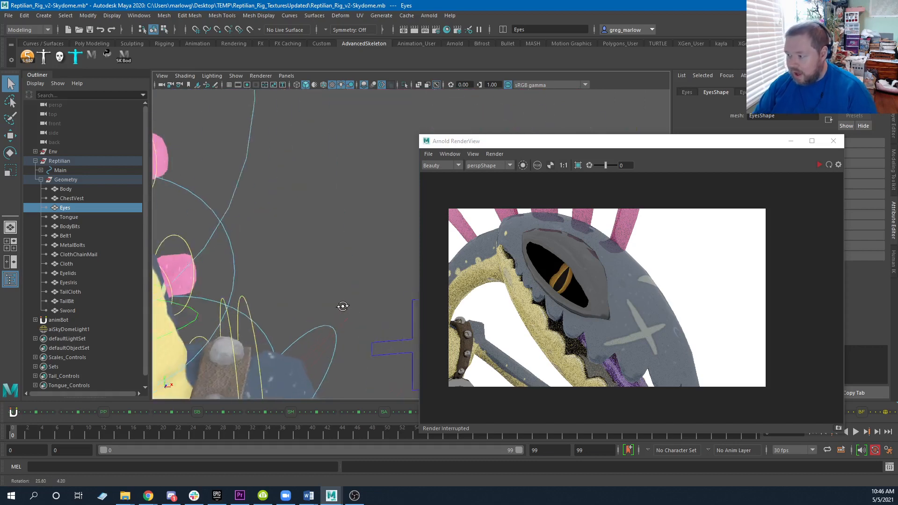
alt+drag(363, 305, 215, 296)
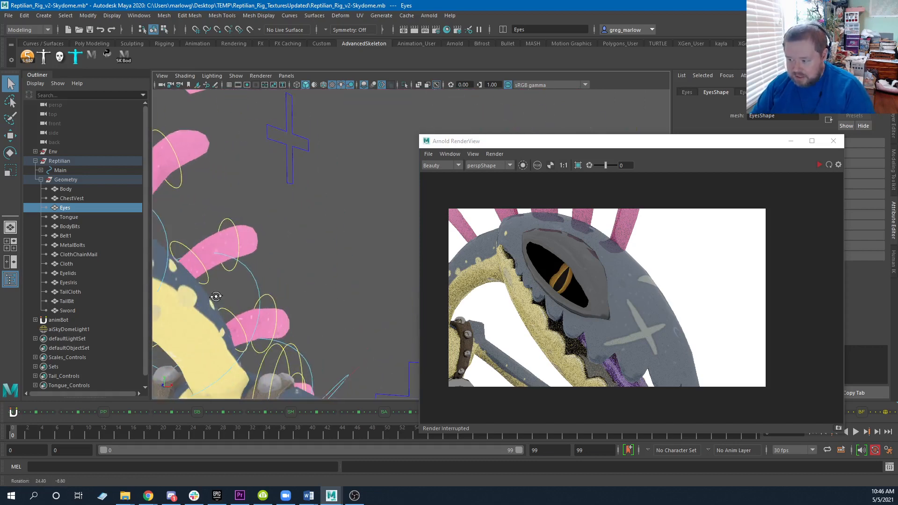
key(f)
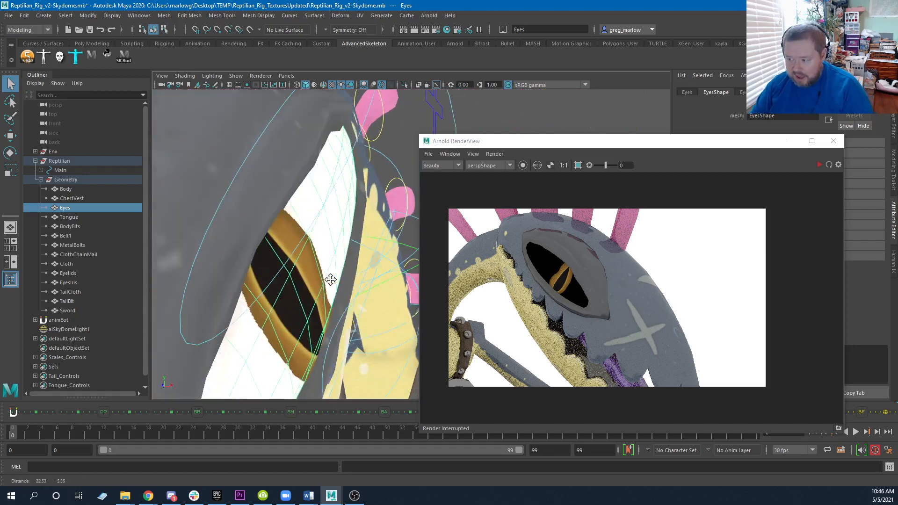
alt+middle_drag(331, 278, 357, 286)
alt+right_drag(357, 285, 311, 275)
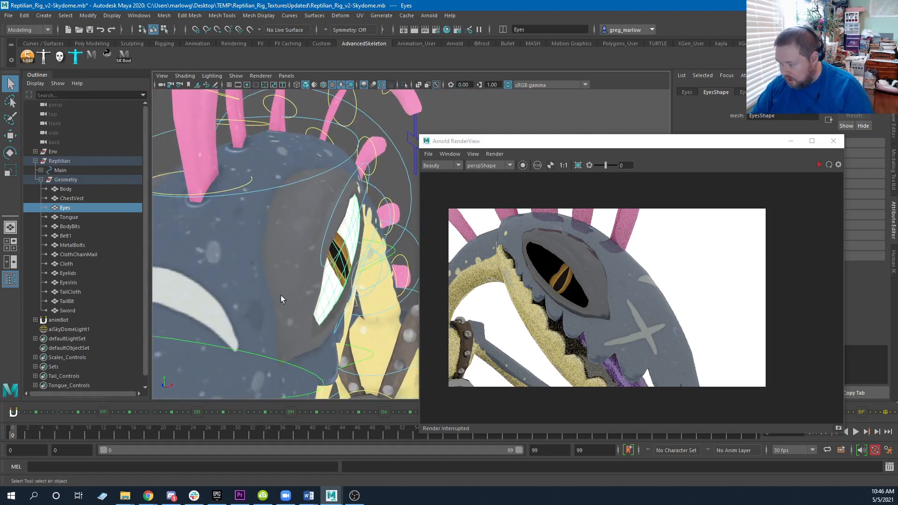
alt+drag(284, 298, 343, 298)
alt+middle_drag(342, 298, 277, 299)
alt+right_drag(277, 299, 287, 305)
alt+drag(287, 304, 259, 311)
alt+middle_drag(259, 311, 266, 332)
alt+right_drag(265, 332, 328, 288)
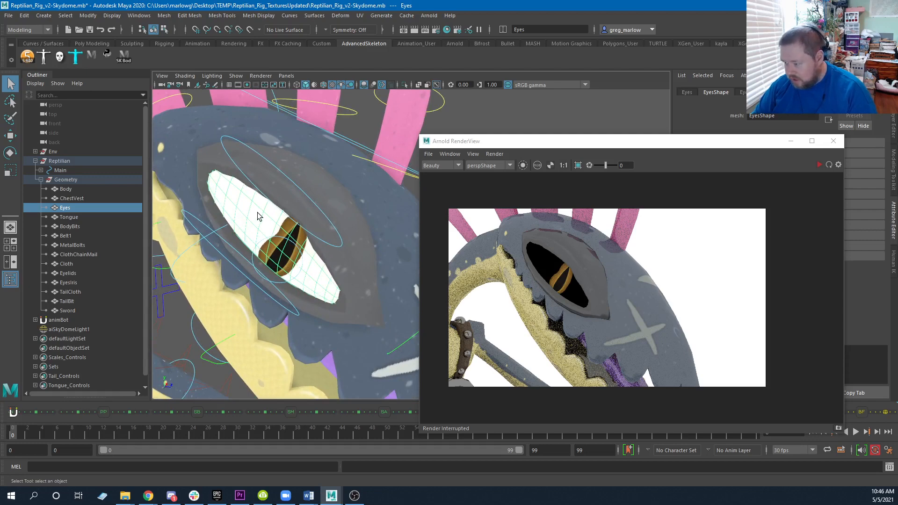
- Select the EyesIris mesh and try rotating the FKEye_R control to test how the iris moves over the eyeball
click(70, 282)
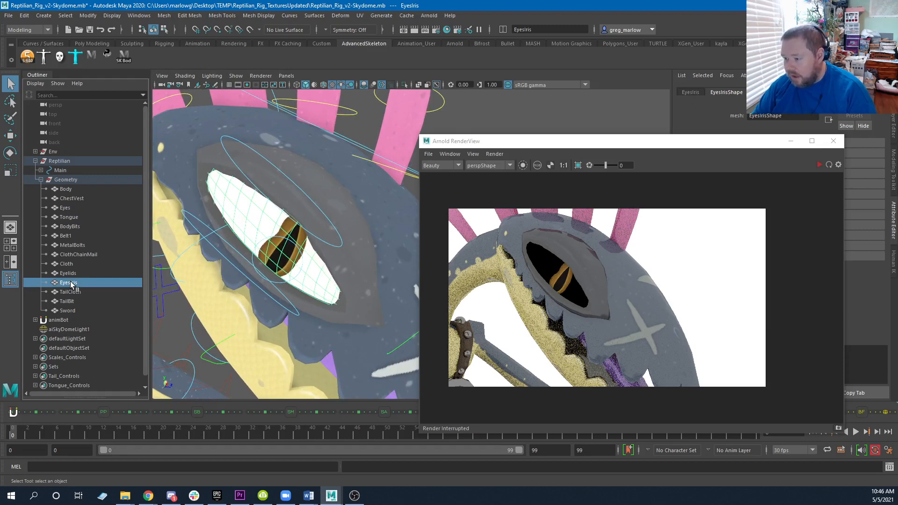
click(259, 245)
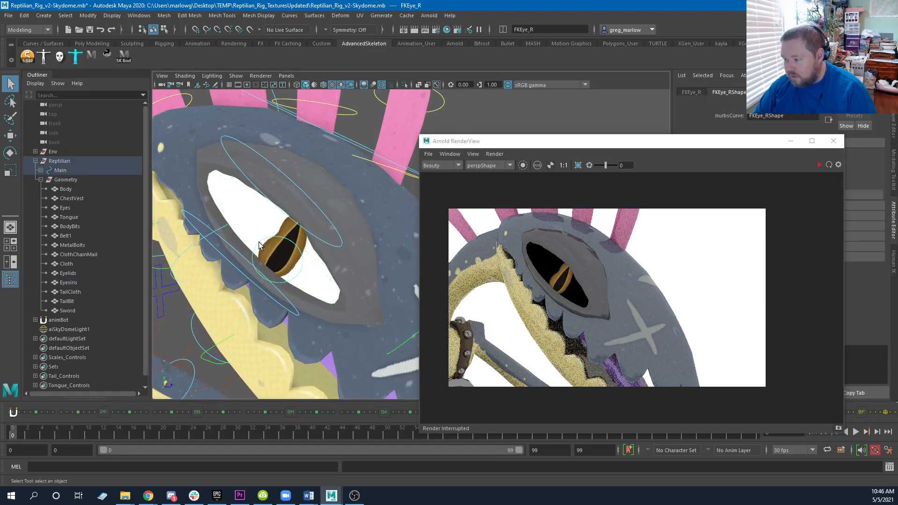
key(e)
mouse_move(314, 271)
mouse_down()
mouse_move(295, 258)
mouse_move(293, 267)
mouse_move(305, 256)
mouse_move(290, 247)
mouse_move(314, 276)
mouse_up()
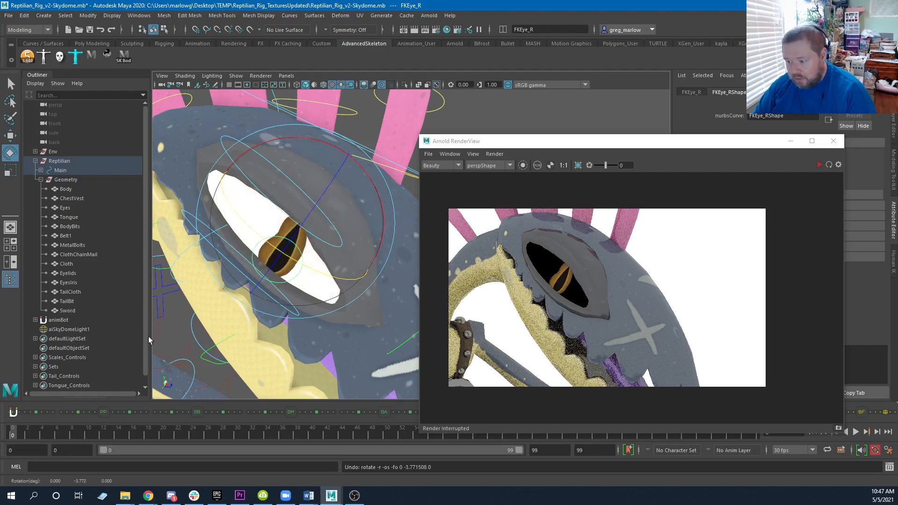
- Compare the UV layouts and textures of the Eyes and EyesIris meshes in the UV Editor, and close it
click(68, 208)
click(381, 15)
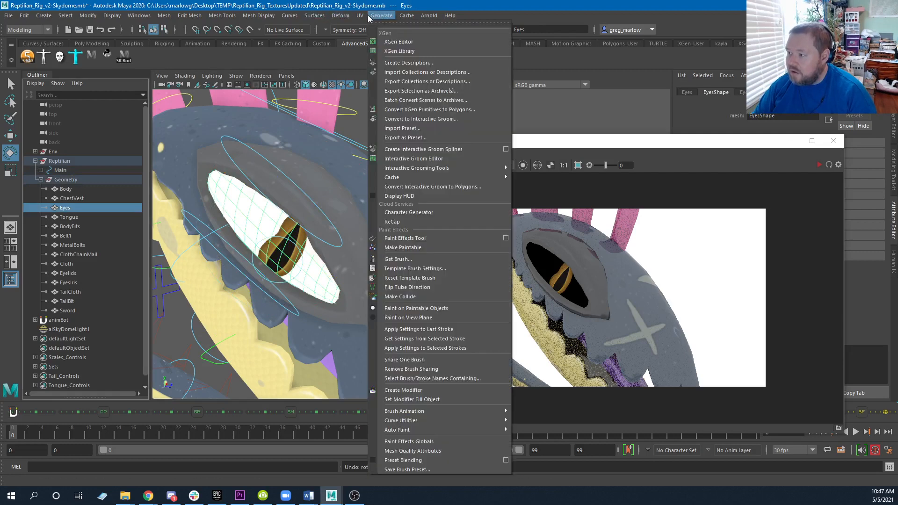
click(374, 33)
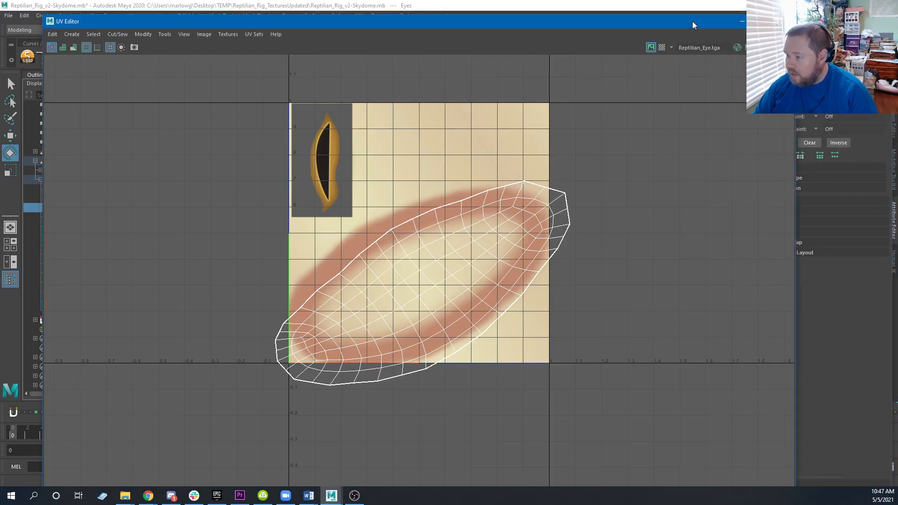
drag(692, 21, 793, 282)
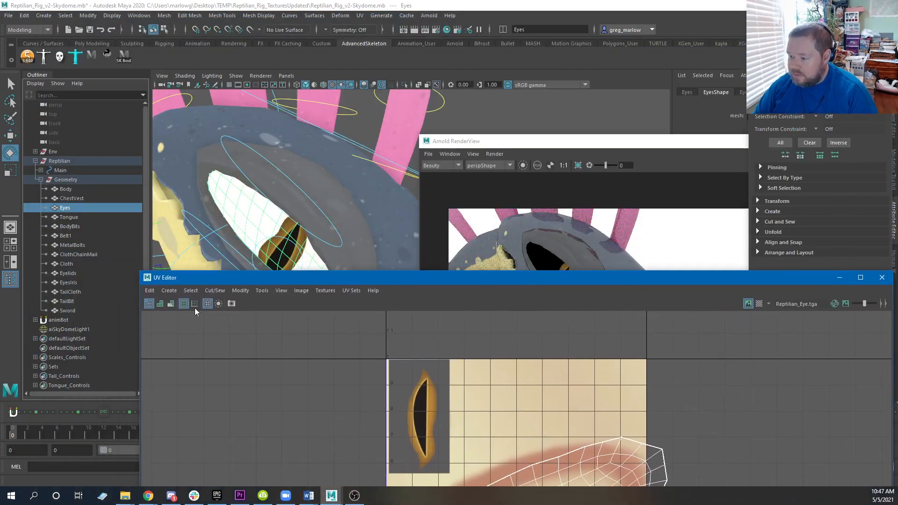
click(68, 282)
drag(560, 278, 496, 106)
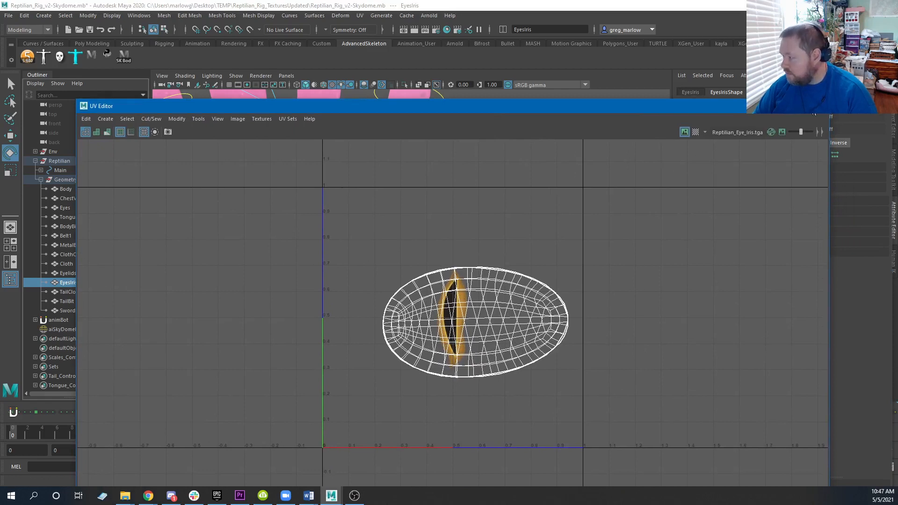
click(820, 106)
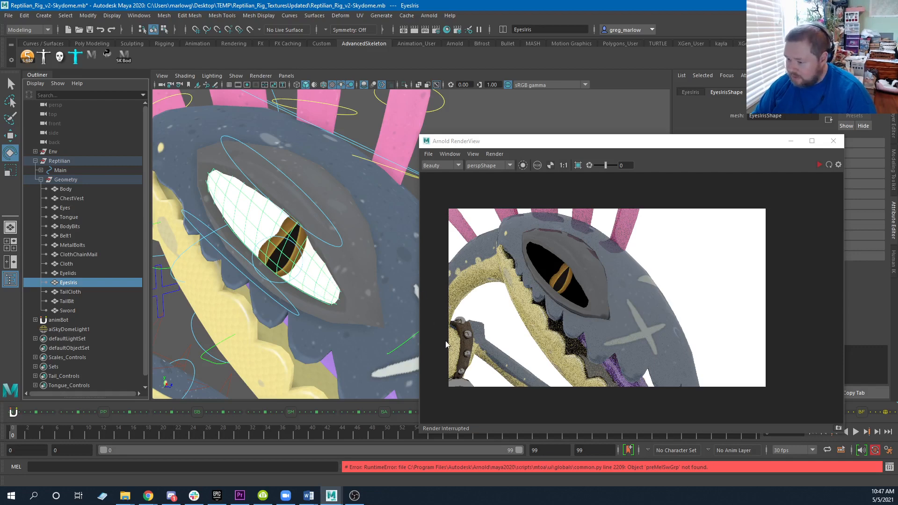
- Open the Hypershade and resize it so the Outliner and the eye in the viewport stay uncovered
click(447, 31)
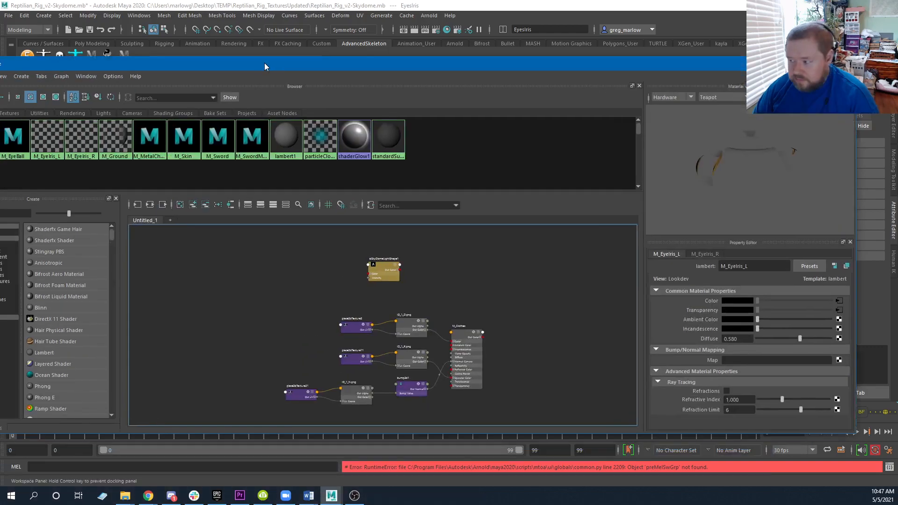
drag(264, 63, 310, 70)
drag(12, 151, 264, 151)
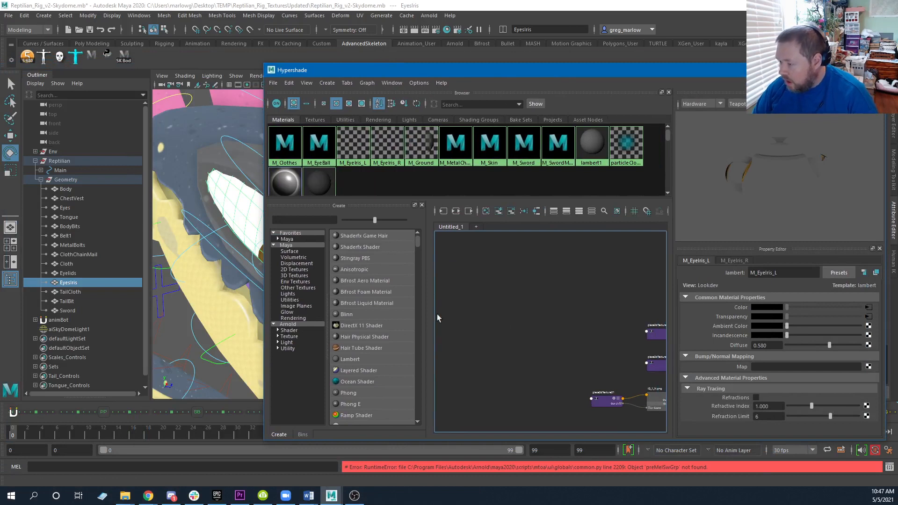
- Graph the input and output connections of the M_EyeIris_L material in the Hypershade
click(77, 282)
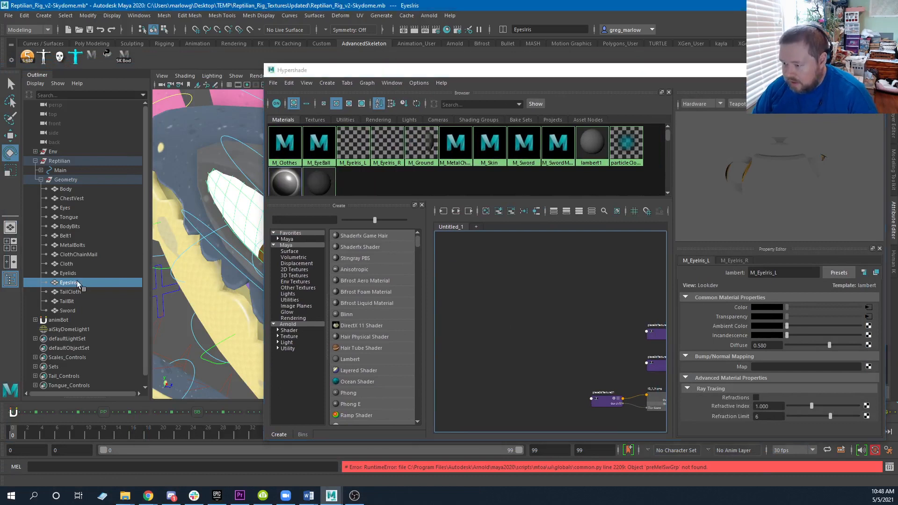
click(359, 158)
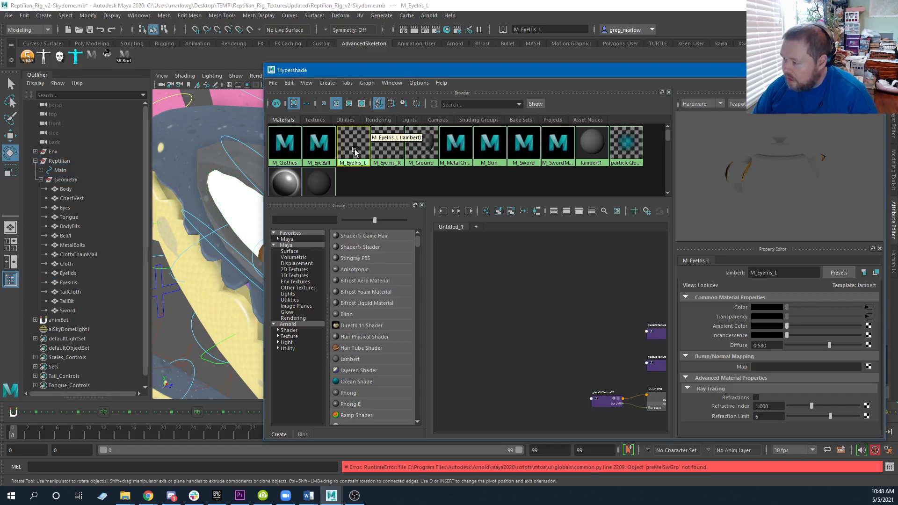
alt+middle_drag(215, 275, 189, 246)
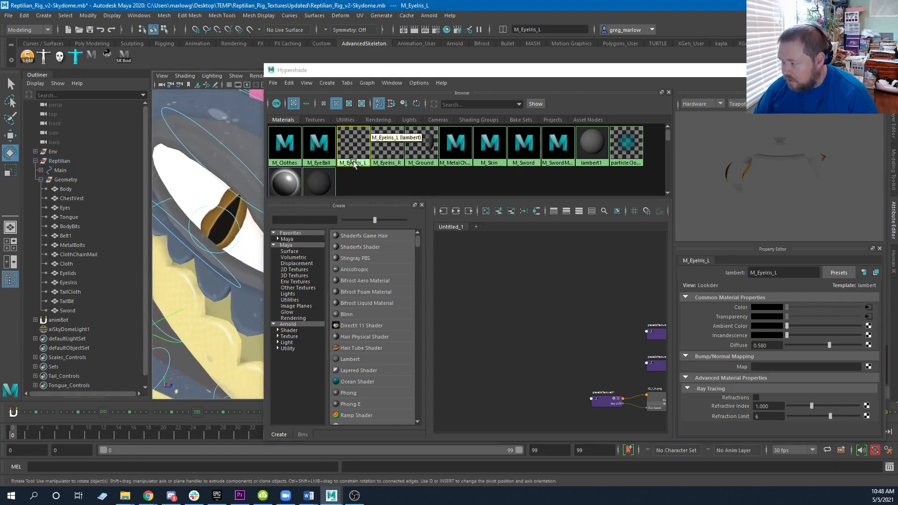
click(455, 212)
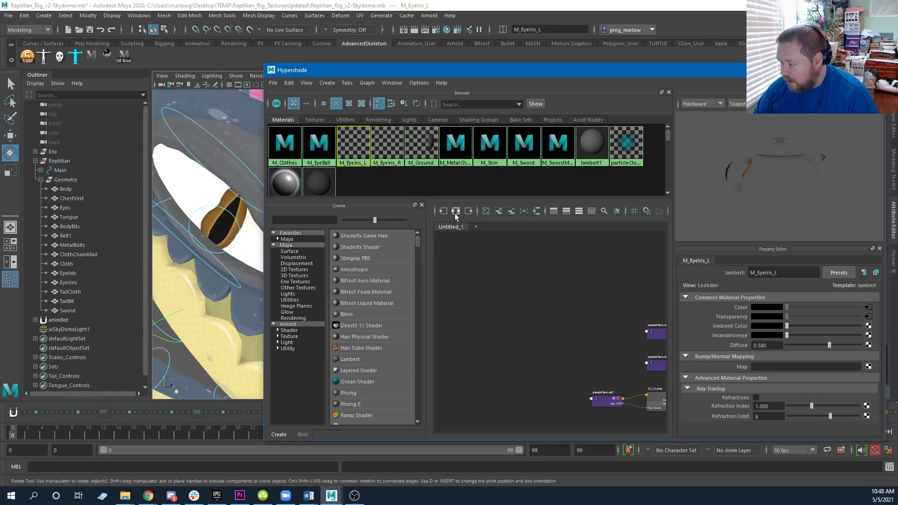
click(455, 212)
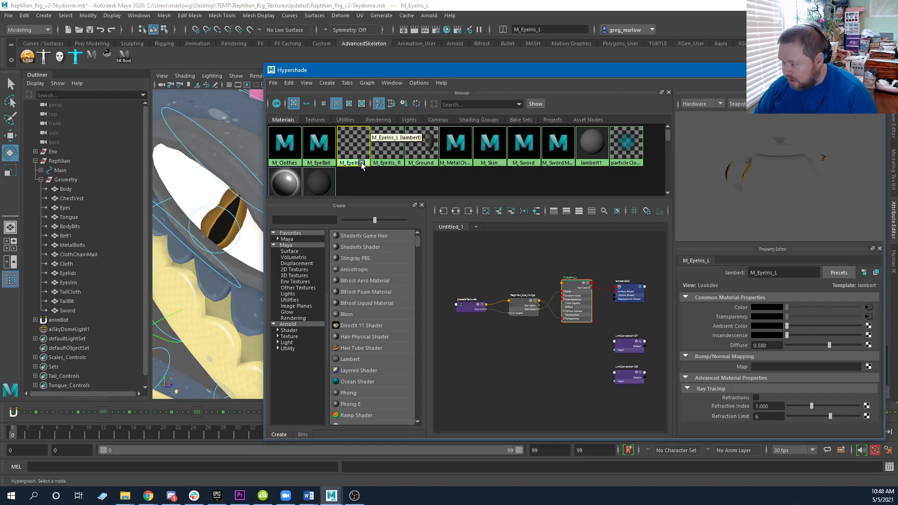
- Assign the M_EyeIris_L material to the iris in the viewport
middle_drag(353, 150, 218, 214)
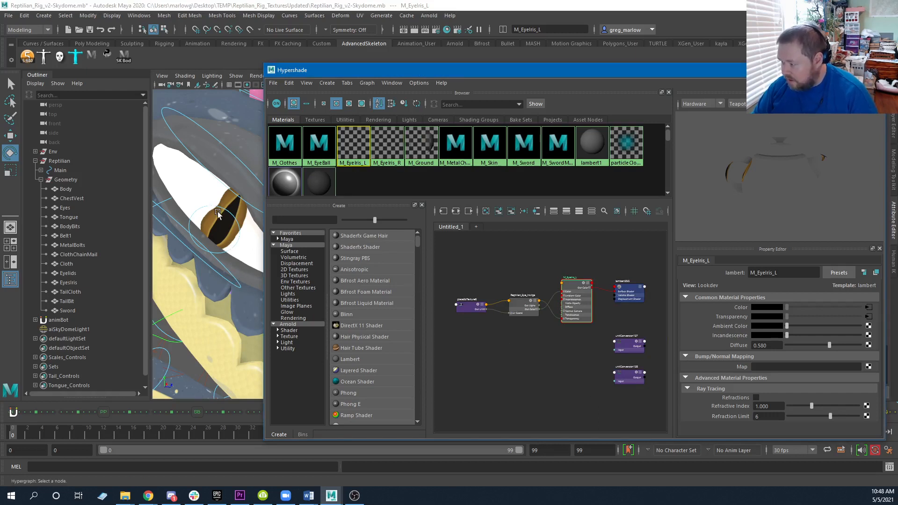
mouse_move(249, 306)
alt+mouse_down()
mouse_move(237, 301)
mouse_move(242, 307)
alt+mouse_up()
alt+middle_drag(241, 305, 211, 276)
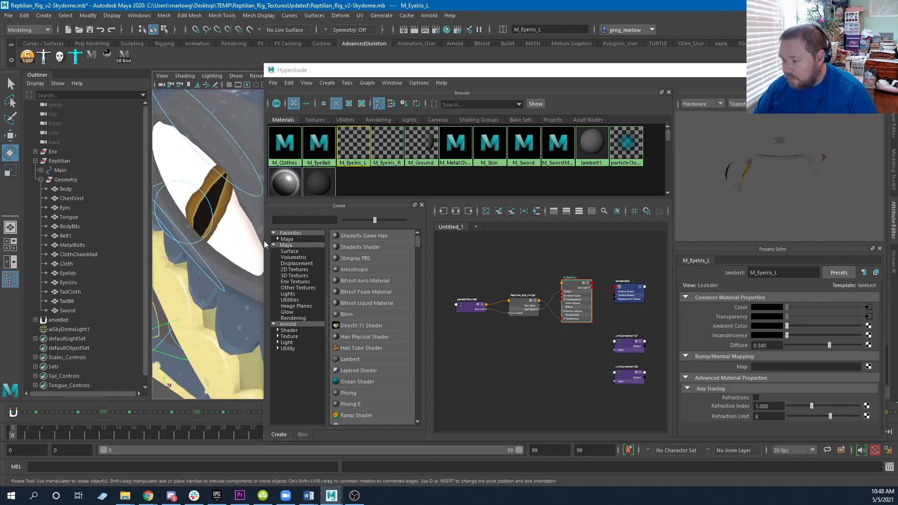
- Maximize the Hypershade and display the placement attributes of the place2dTexture6 node feeding Reptilian_Eye_Iris.tga
drag(264, 240, 305, 236)
scroll(590, 340, up, 3)
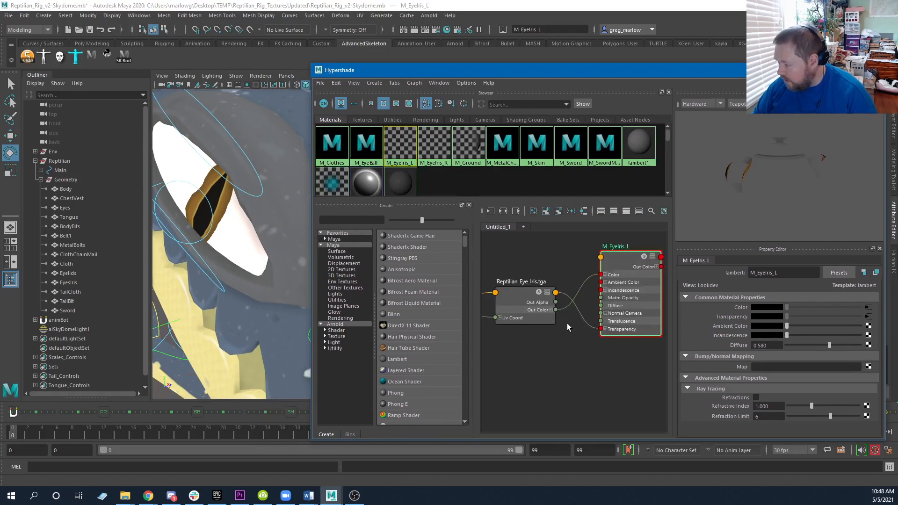
alt+middle_drag(608, 346, 481, 350)
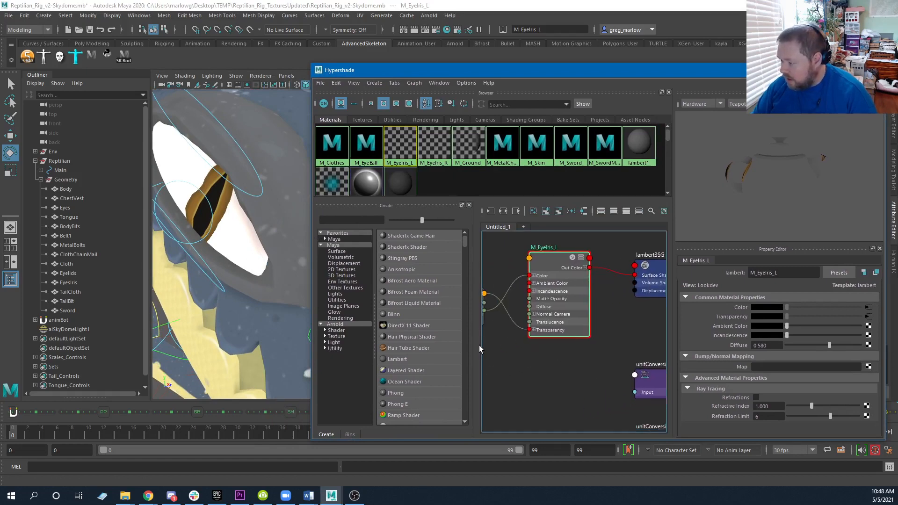
key(super+Up)
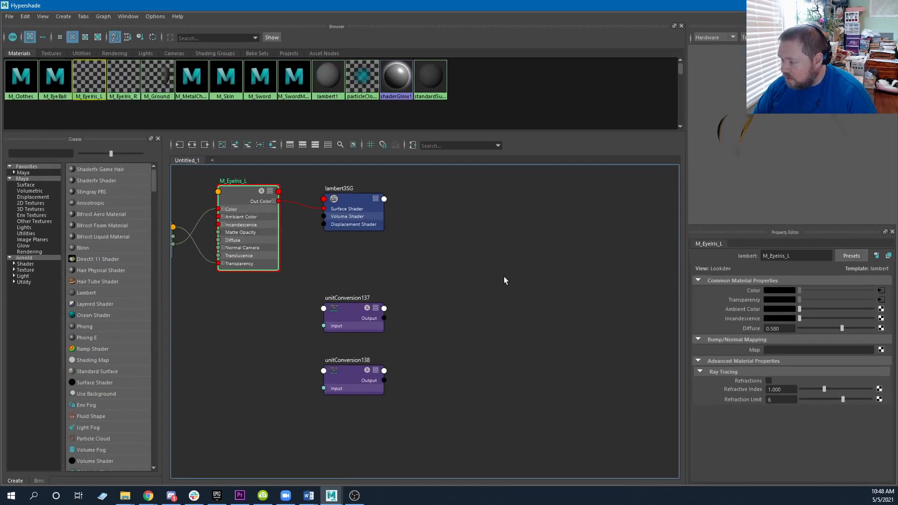
alt+middle_drag(409, 298, 591, 322)
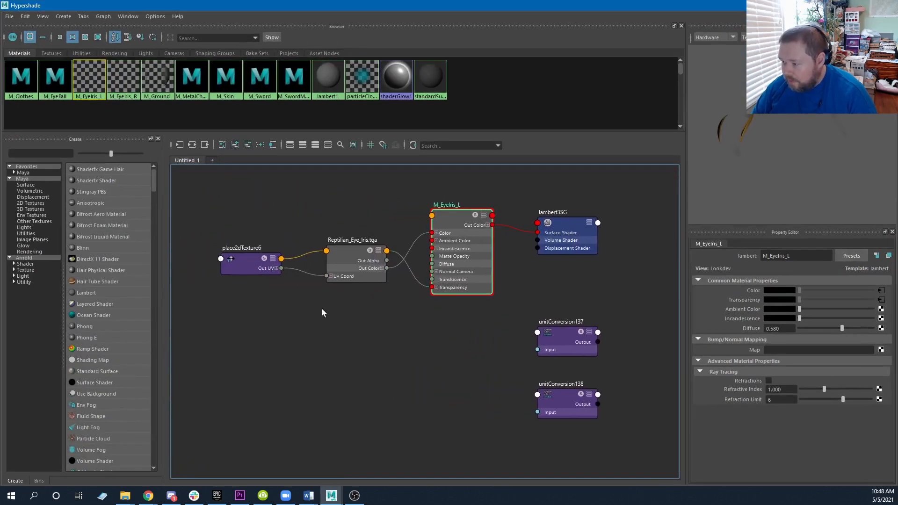
click(244, 262)
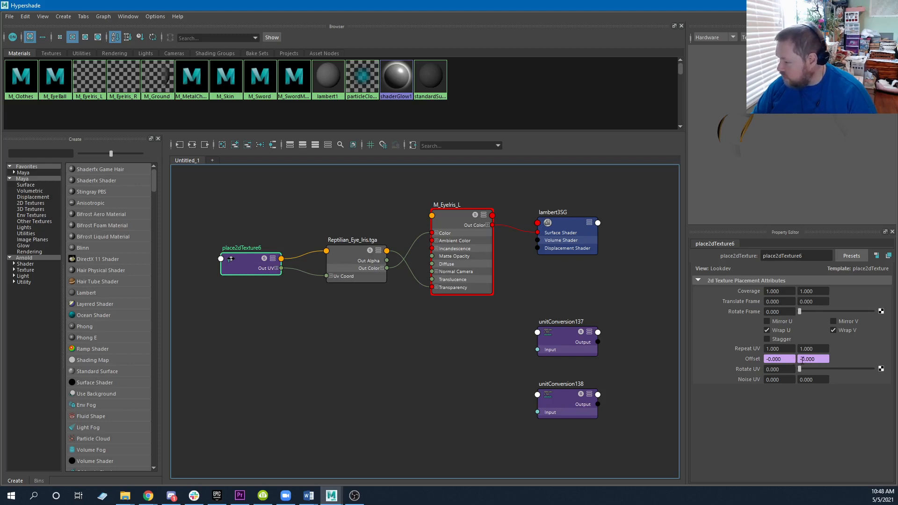
- Inspect the attributes of the Reptilian_Eye_Iris.tga file node and of the M_EyeIris_L lambert material
click(344, 257)
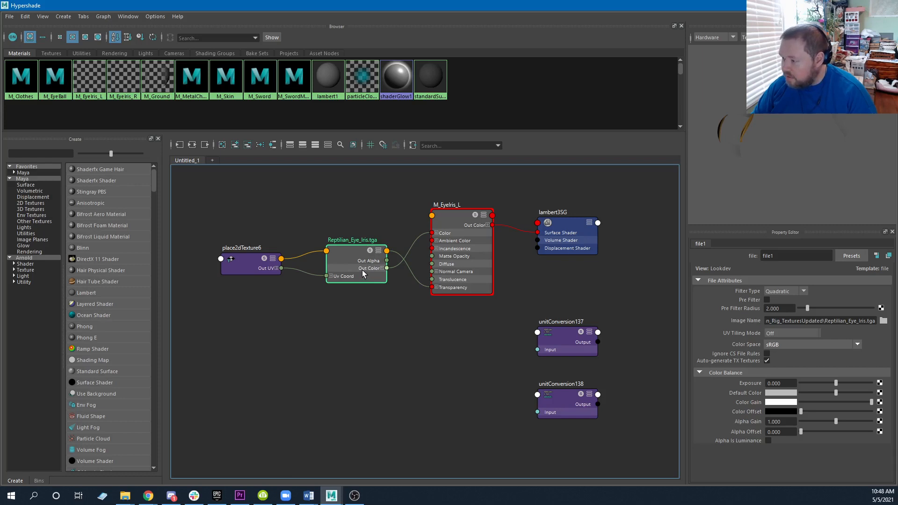
click(453, 223)
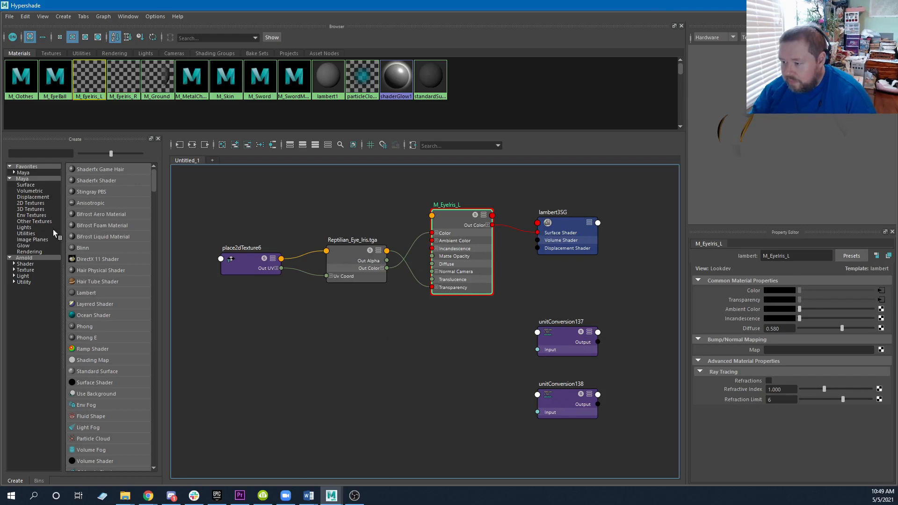
- Create an Arnold aiStandardSurface shader and place it and its shading group below the M_EyeIris_L network
click(26, 265)
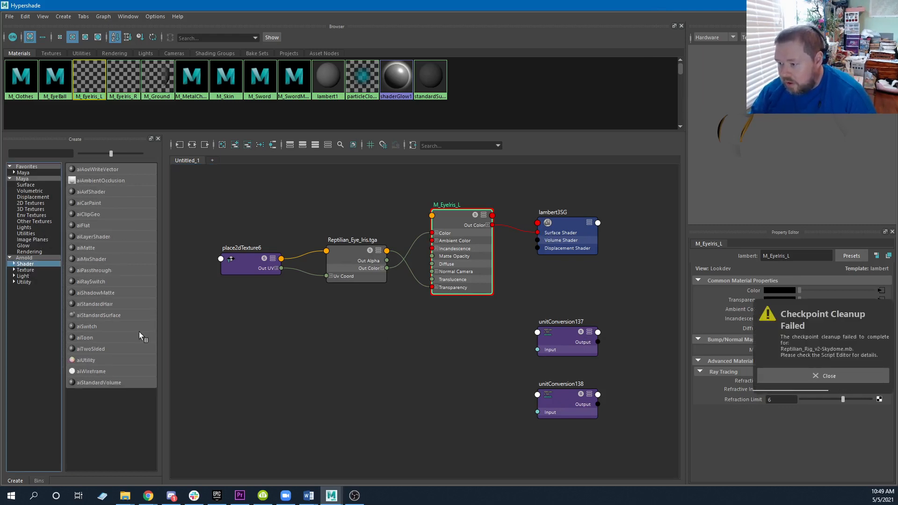
click(106, 316)
drag(409, 240, 424, 363)
drag(504, 229, 506, 352)
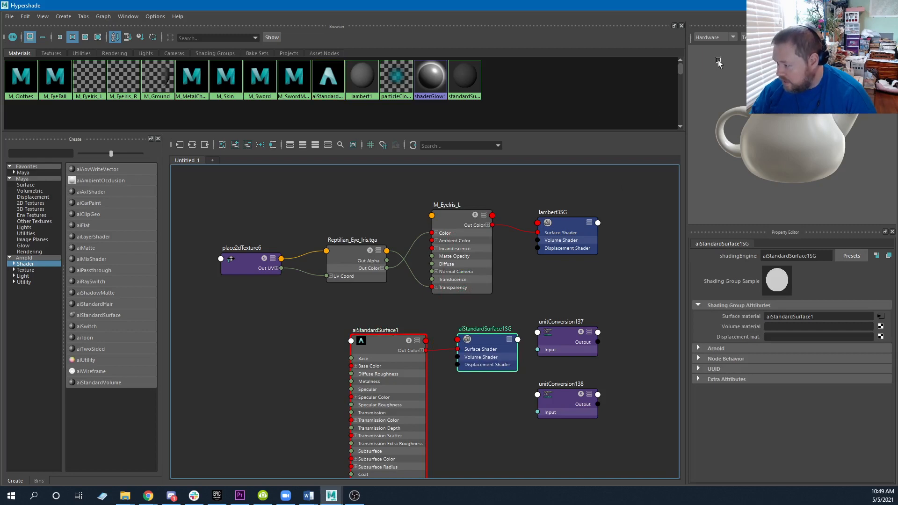
- Select the objects that use M_EyeIris_L and examine them in the uncovered viewport in shaded and wireframe display
click(447, 226)
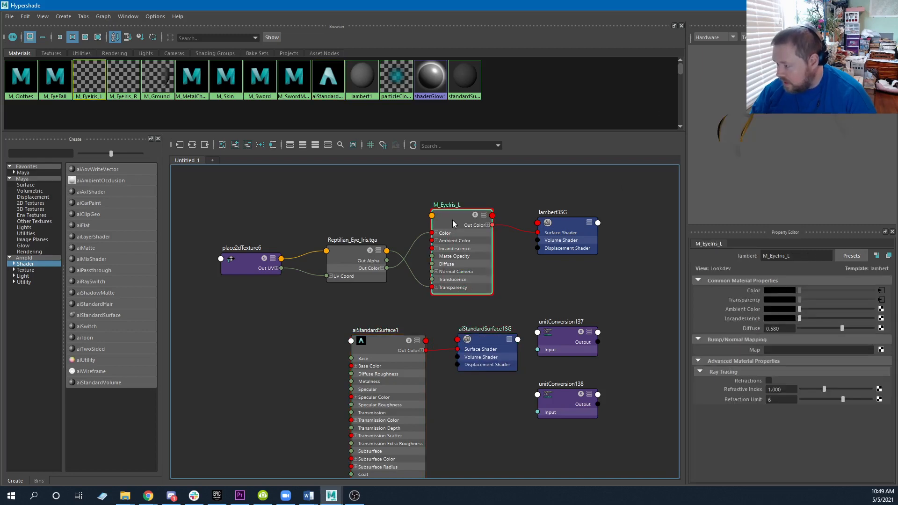
right_click(456, 220)
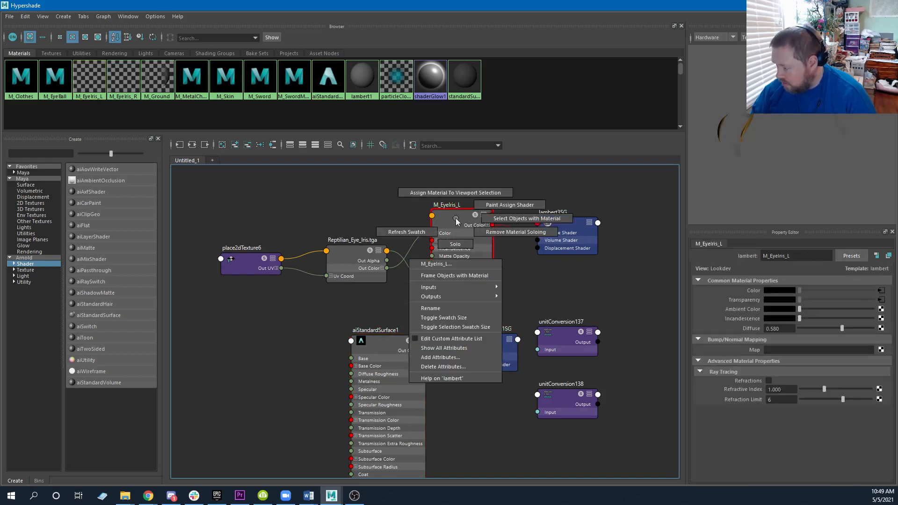
click(510, 219)
drag(694, 8, 0, 65)
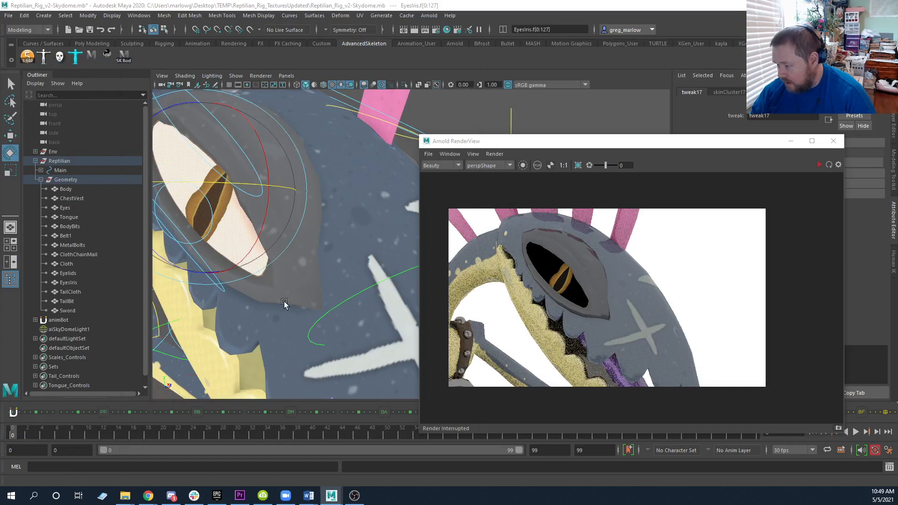
alt+drag(296, 308, 344, 317)
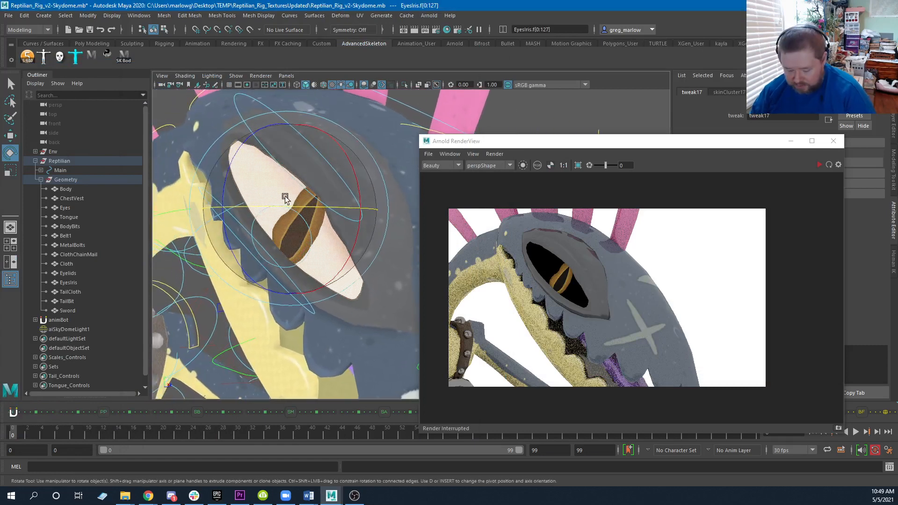
key(5)
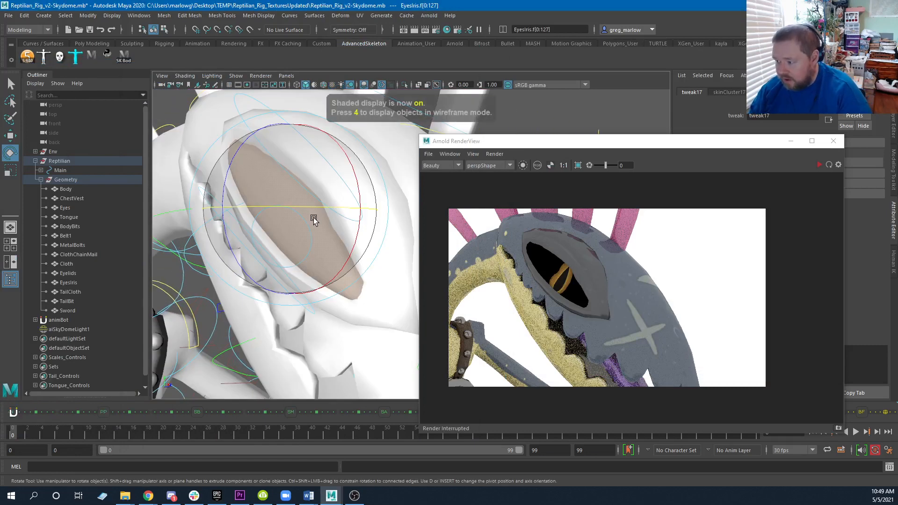
key(4)
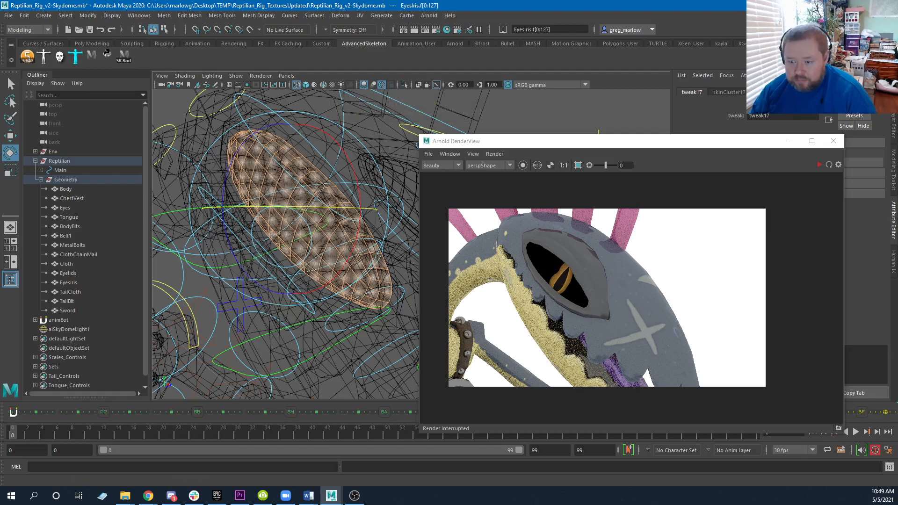
- Reopen the Hypershade and try to assign aiStandardSurface1 to the iris selection in the viewport
click(446, 29)
drag(296, 53, 383, 41)
scroll(486, 326, down, 3)
alt+middle_drag(479, 344, 329, 263)
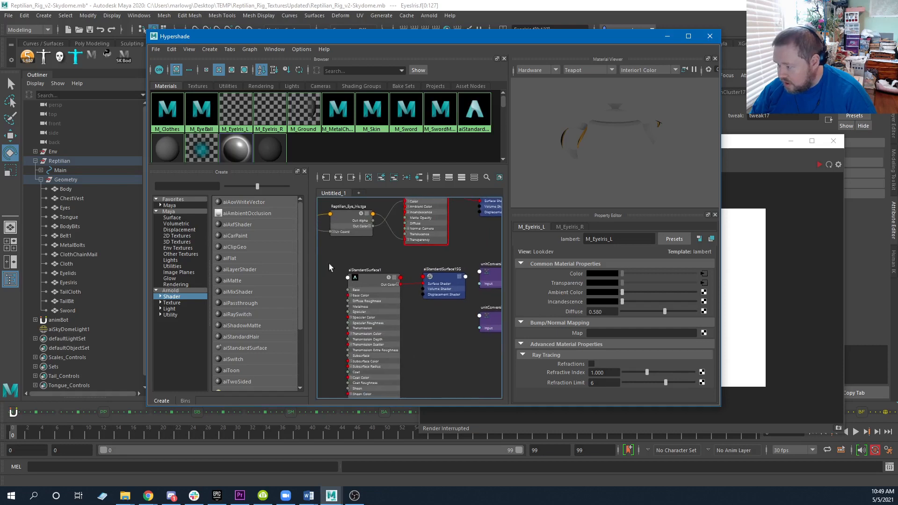
alt+middle_drag(412, 304, 399, 336)
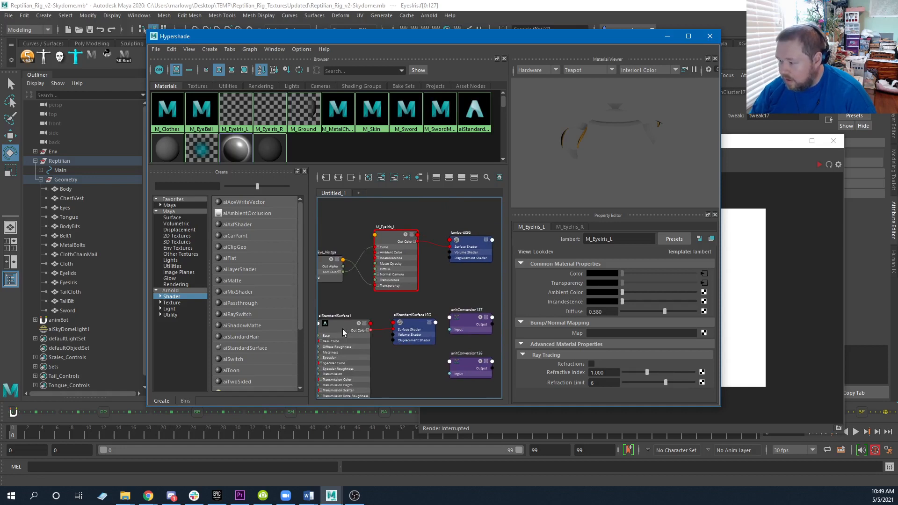
click(341, 328)
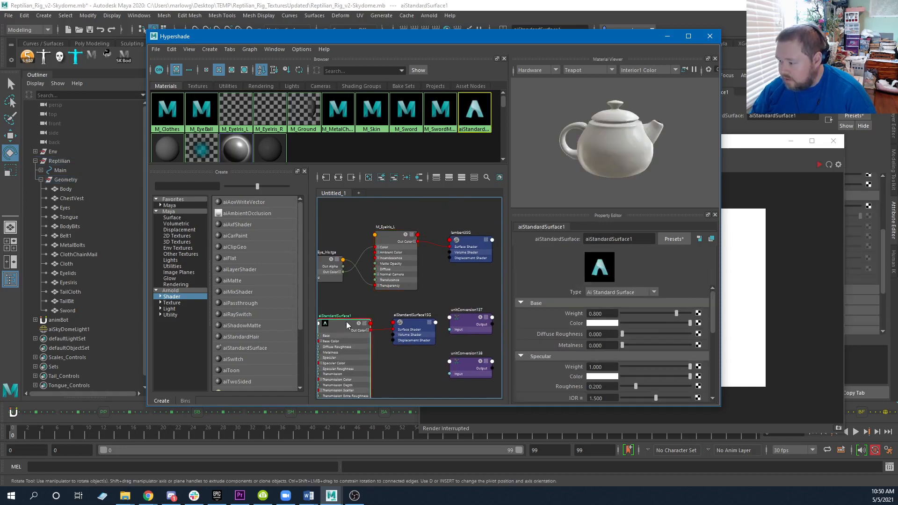
right_click(341, 325)
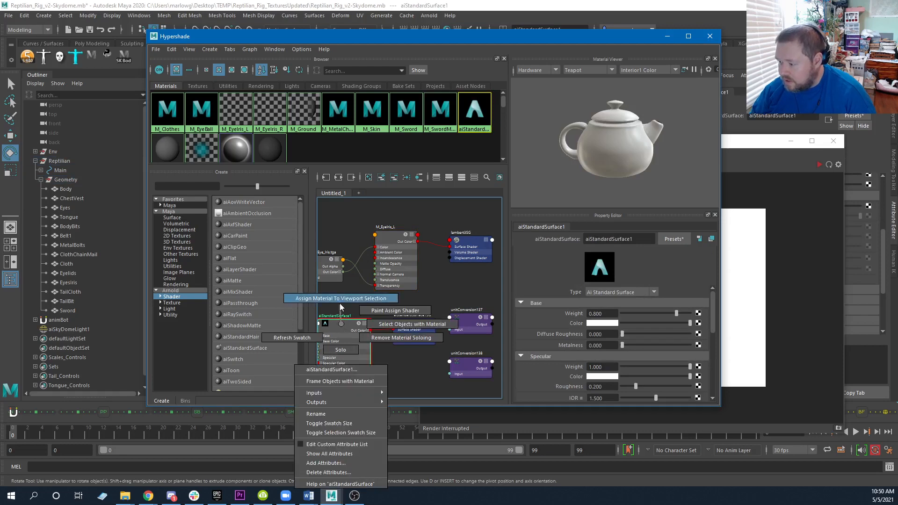
click(340, 301)
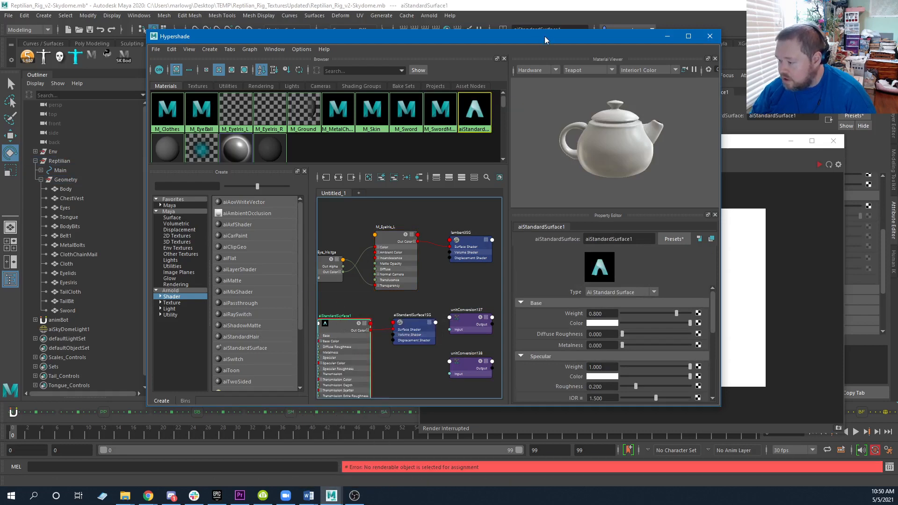
- Move the Hypershade off the viewport and switch the viewport back to textured display
drag(545, 35, 0, 136)
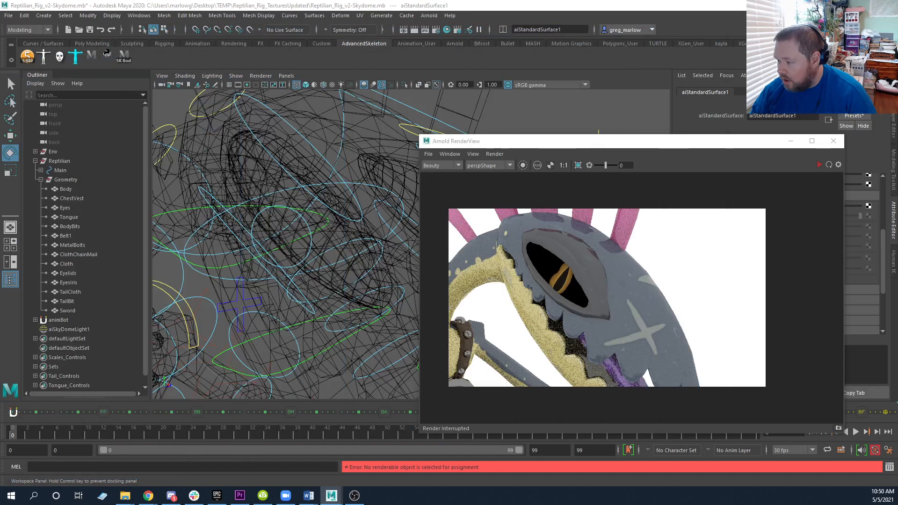
drag(0, 105, 0, 110)
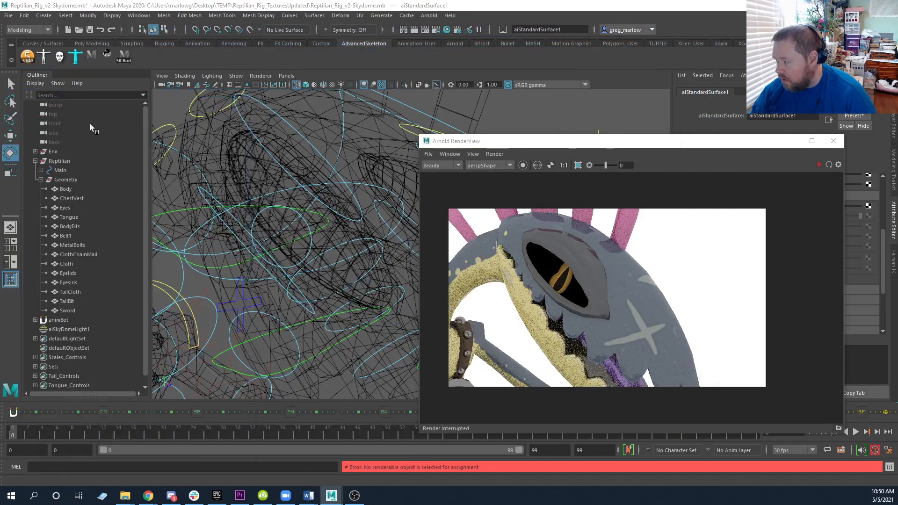
click(414, 130)
key(6)
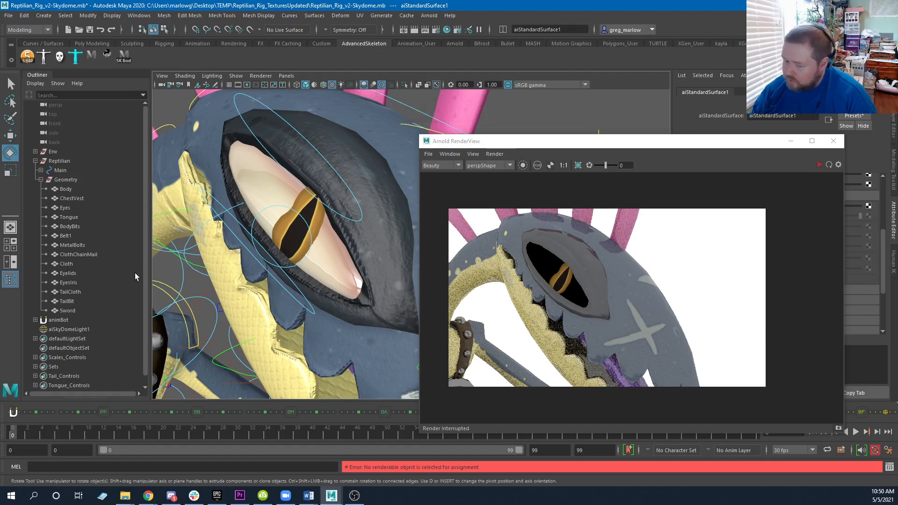
- Bring back and maximize the Hypershade, and connect aiStandardSurface1's Out Color to the Surface Shader input of lambert3SG
drag(0, 144, 507, 57)
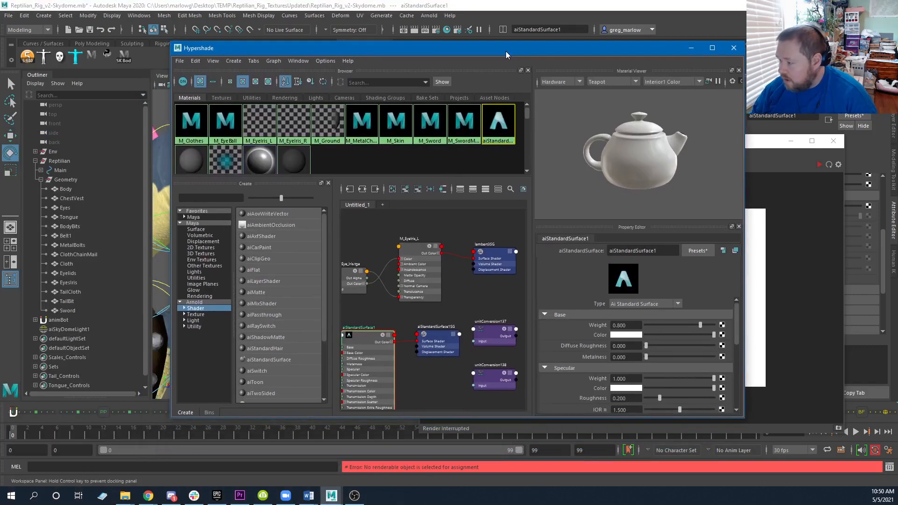
alt+middle_drag(458, 311, 489, 312)
scroll(431, 348, down, 2)
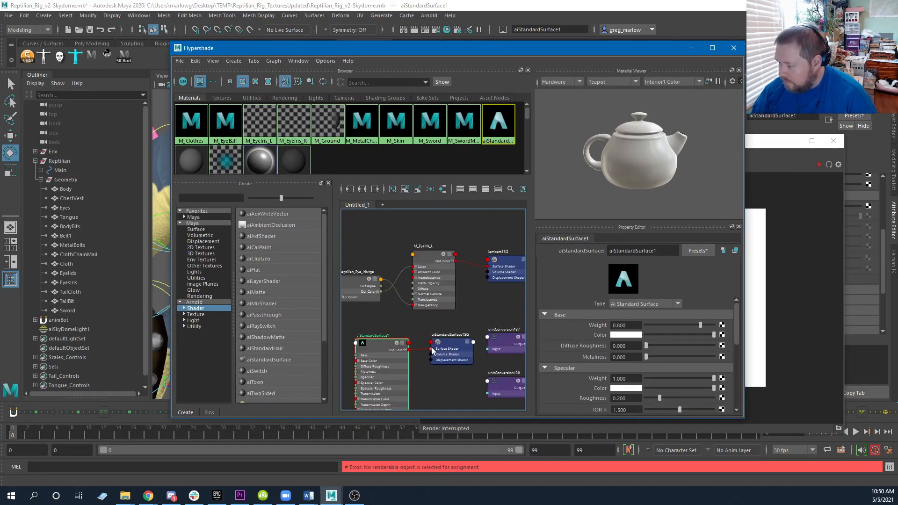
click(712, 48)
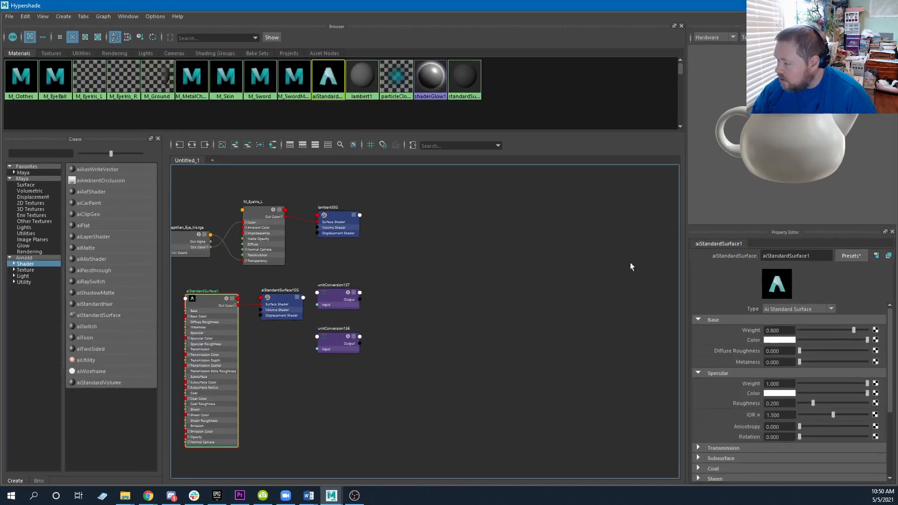
scroll(202, 309, up, 5)
alt+middle_drag(355, 361, 414, 435)
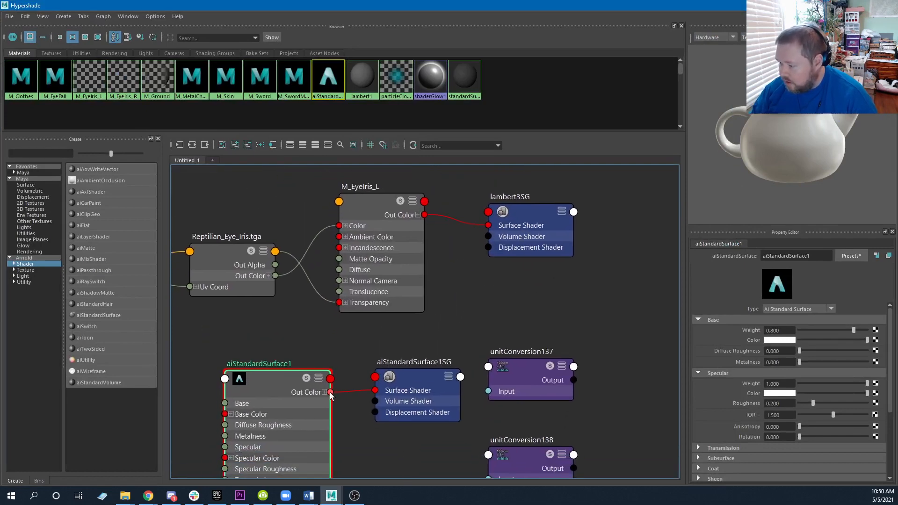
drag(330, 392, 492, 226)
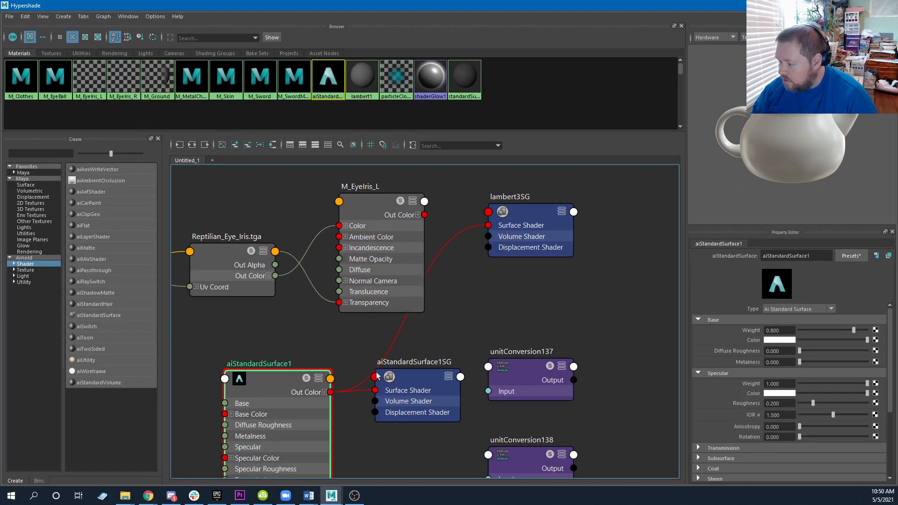
- Delete the redundant aiStandardSurface1SG shading group from the graph
click(429, 386)
key(Delete)
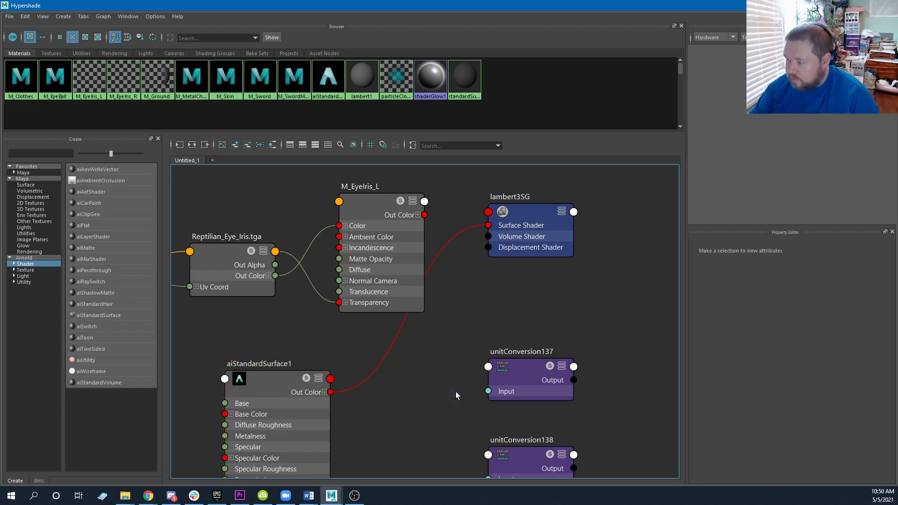
alt+middle_drag(395, 411, 487, 374)
scroll(487, 374, down, 3)
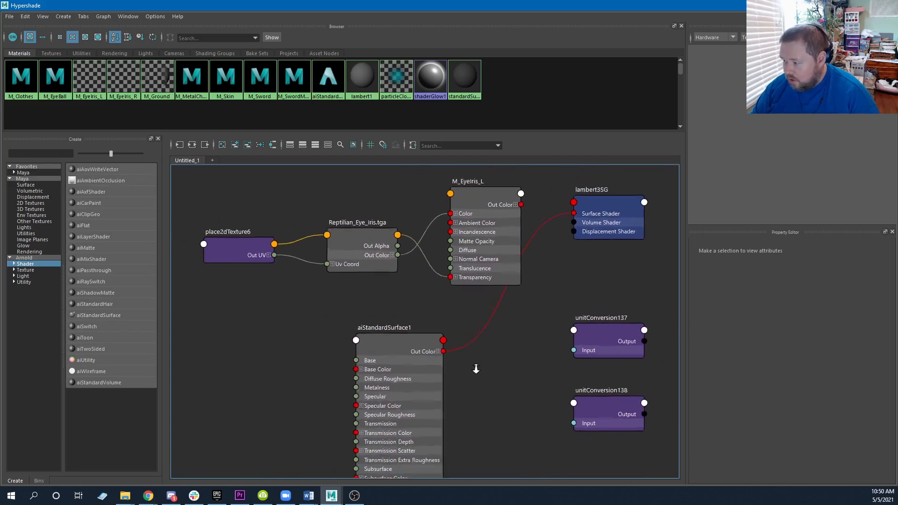
- Run a test render of the eye with the new shader in the Arnold RenderView, and stop it
drag(276, 212, 308, 247)
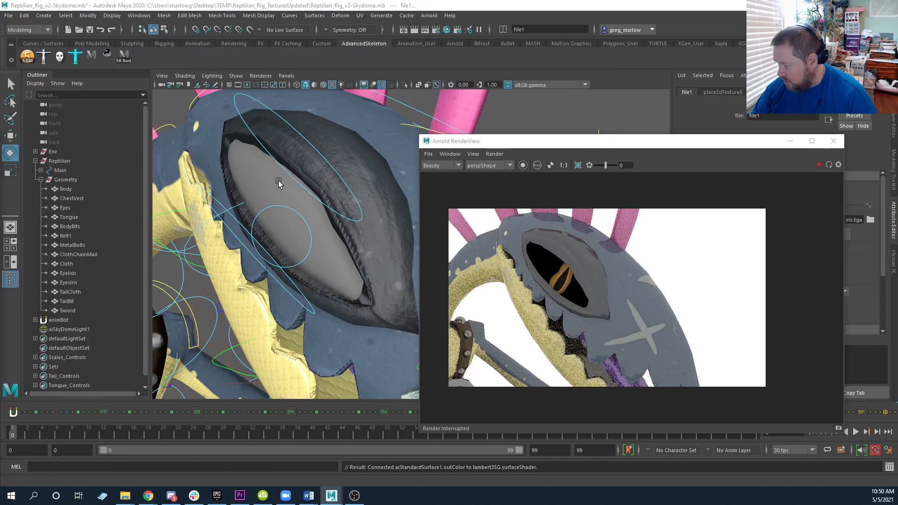
click(819, 165)
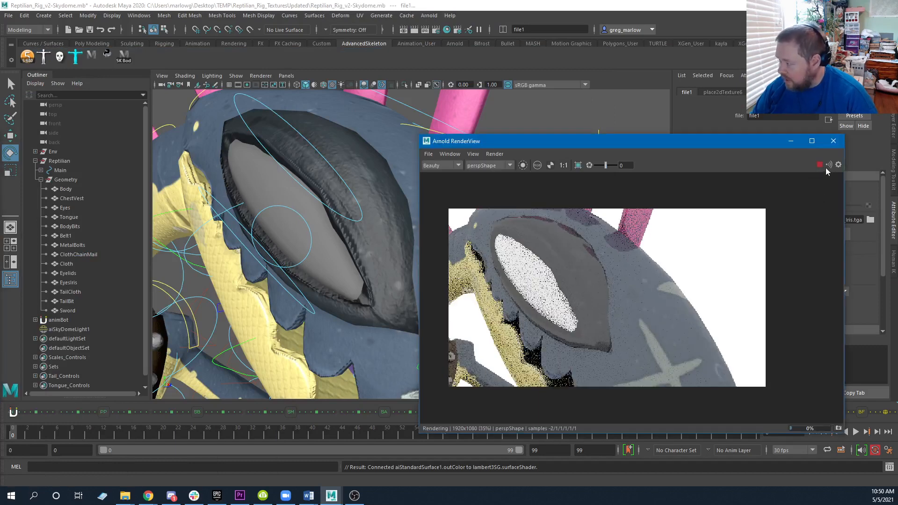
click(820, 165)
- Reopen the Hypershade and connect the Out Color of Reptilian_Eye_Iris.tga to the Base Color of aiStandardSurface1
click(446, 30)
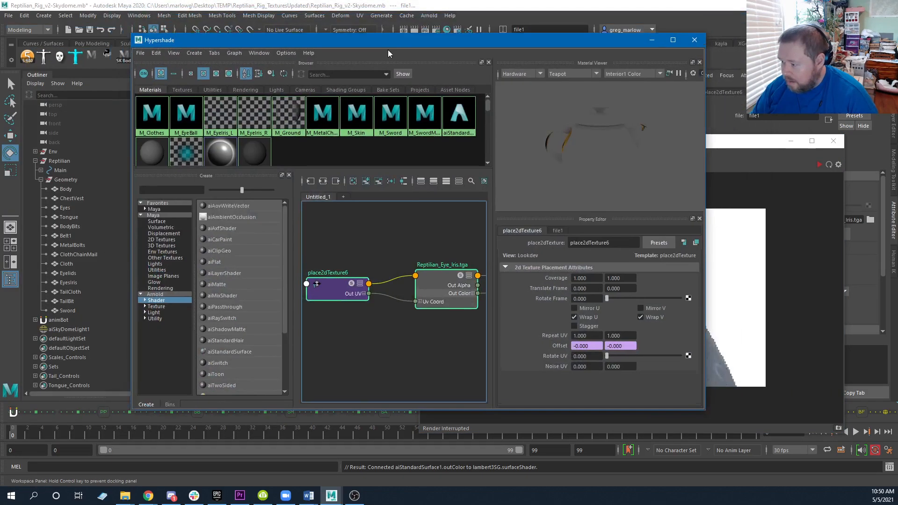
drag(388, 49, 389, 51)
scroll(439, 329, down, 2)
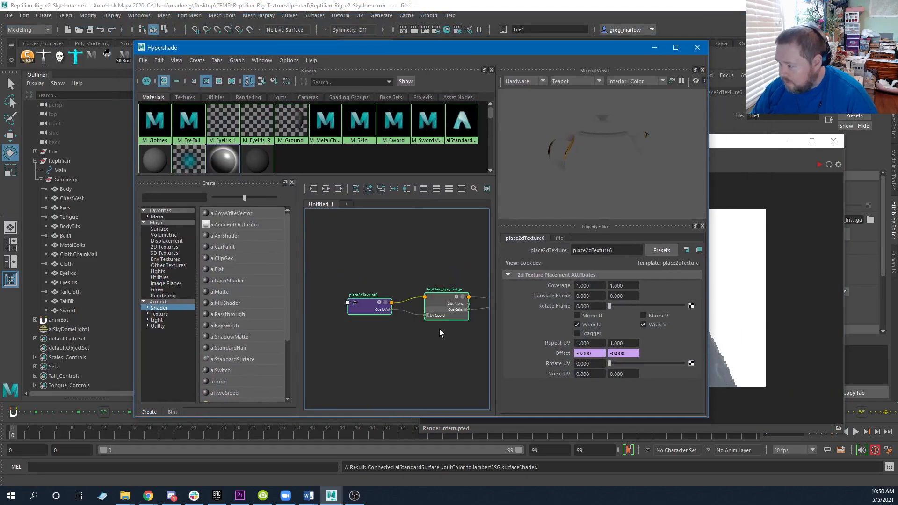
alt+middle_drag(439, 330, 326, 321)
scroll(383, 325, up, 2)
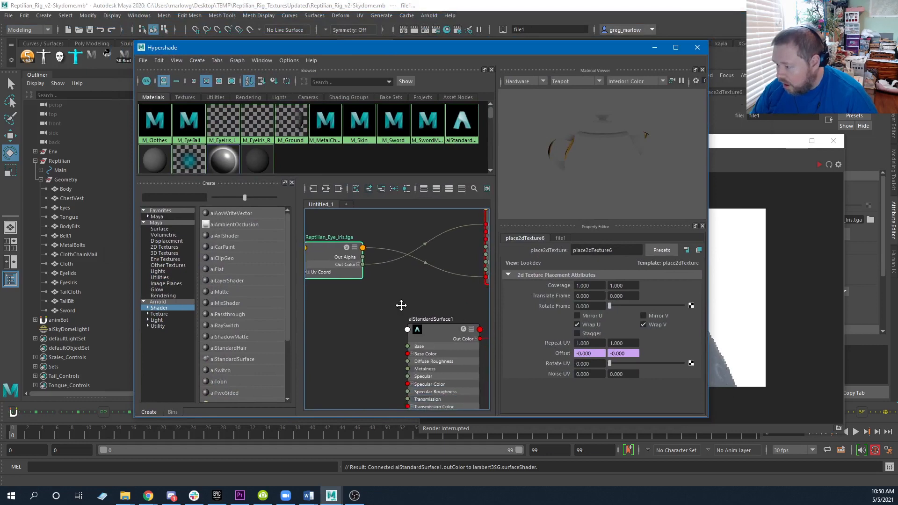
alt+middle_drag(401, 305, 385, 269)
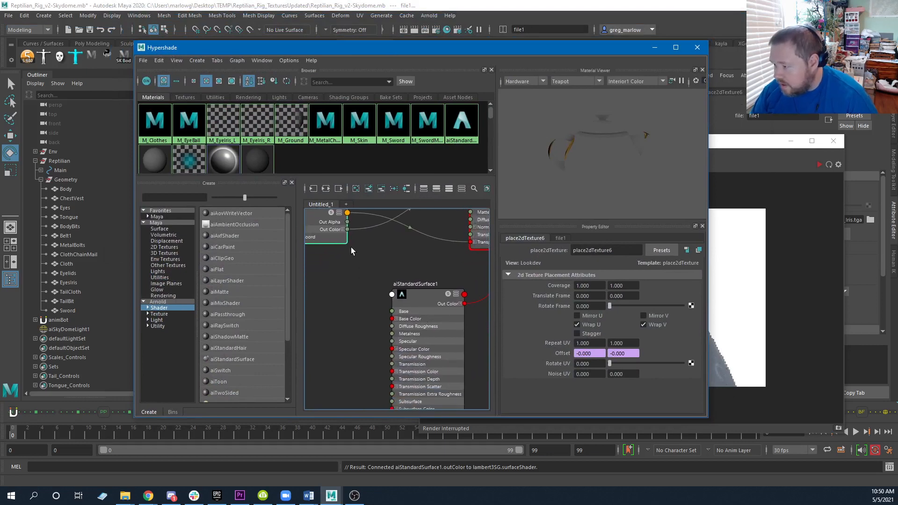
drag(347, 229, 360, 241)
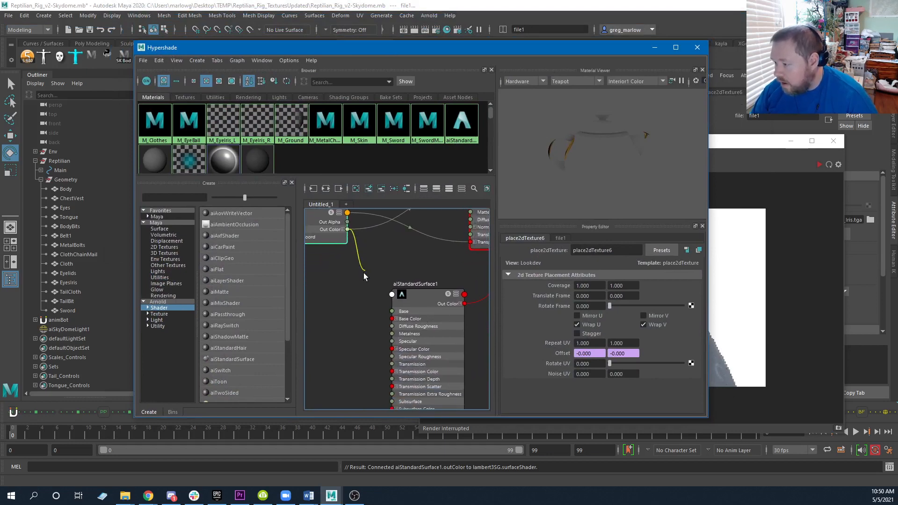
drag(363, 273, 392, 318)
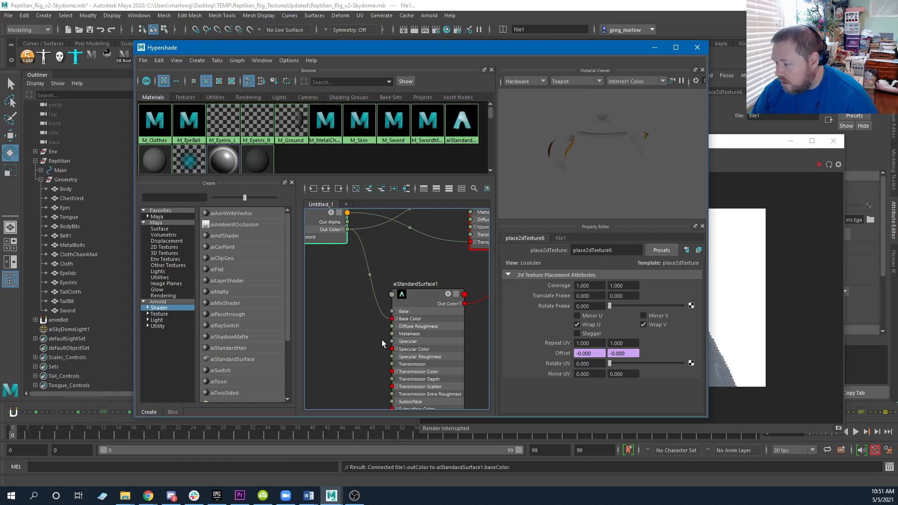
- Disconnect the Reptilian_Eye_Iris.tga texture from both the Color and Transparency inputs of the old M_EyeIris_L lambert material
scroll(381, 339, down, 2)
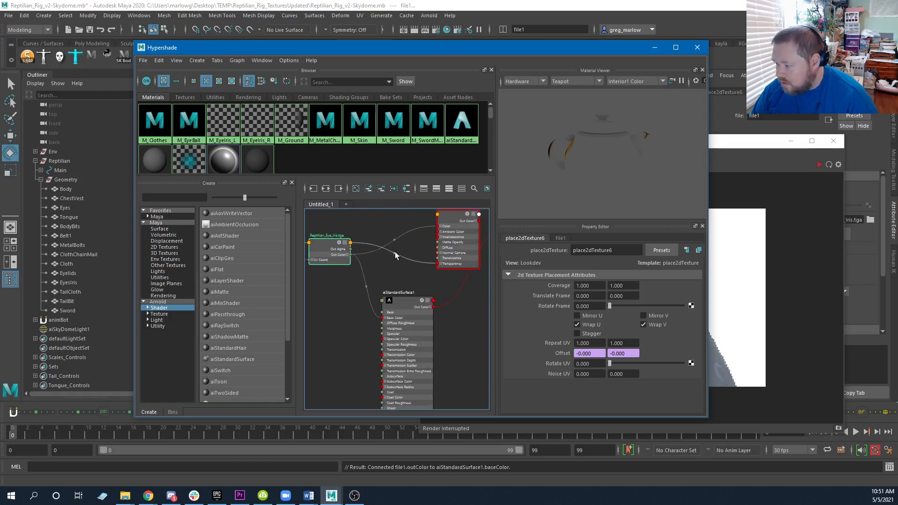
click(344, 243)
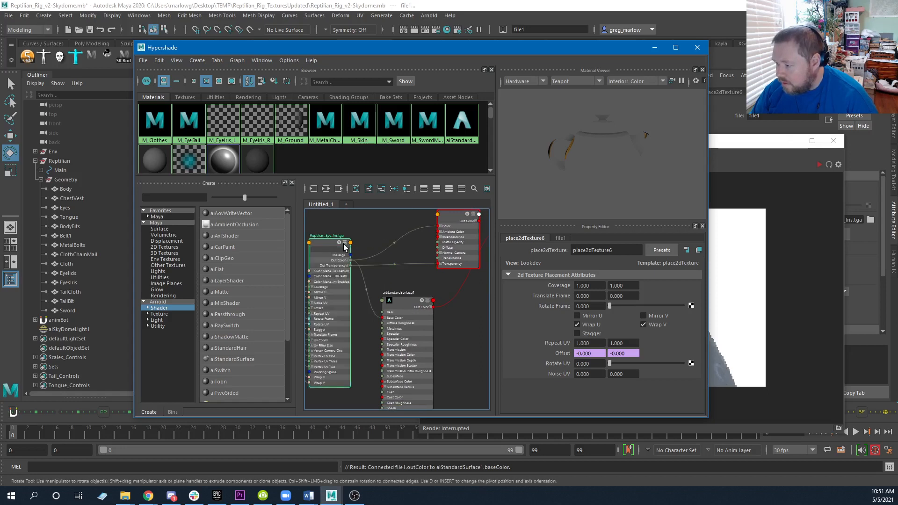
scroll(340, 275, up, 2)
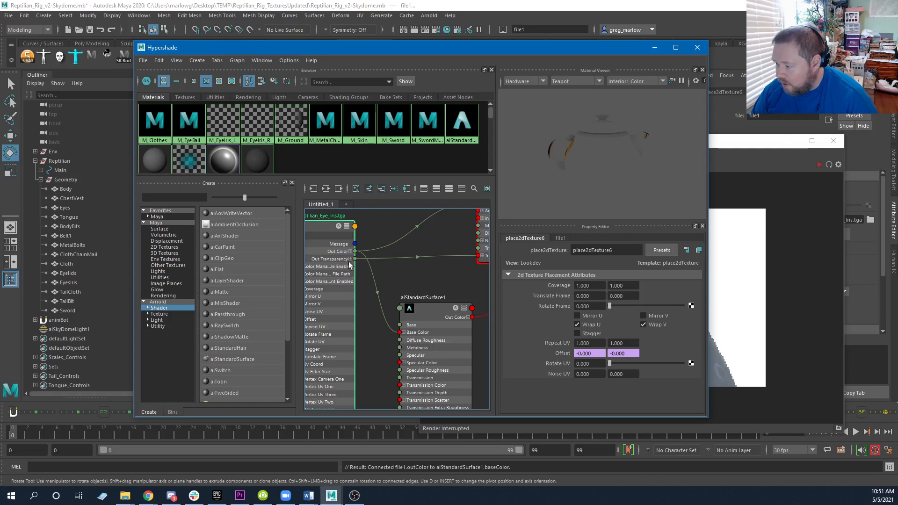
click(347, 227)
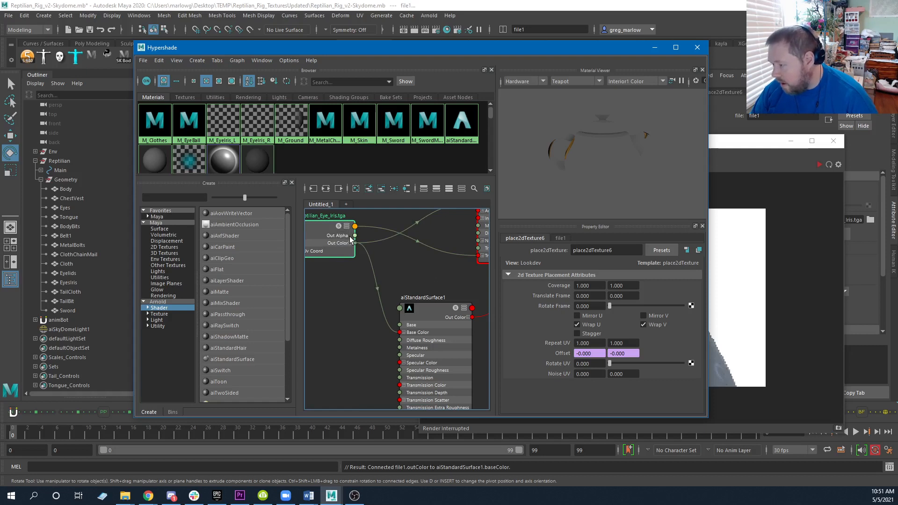
middle_drag(426, 337, 426, 370)
click(466, 232)
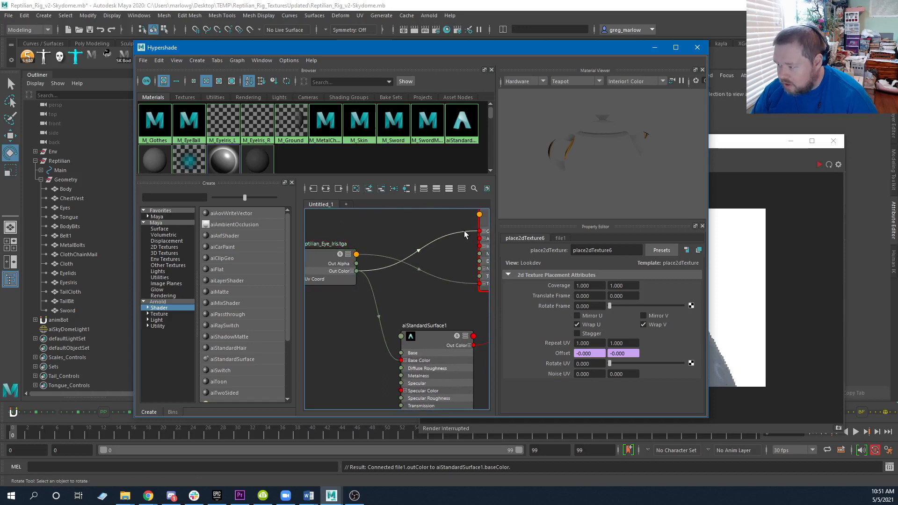
key(Delete)
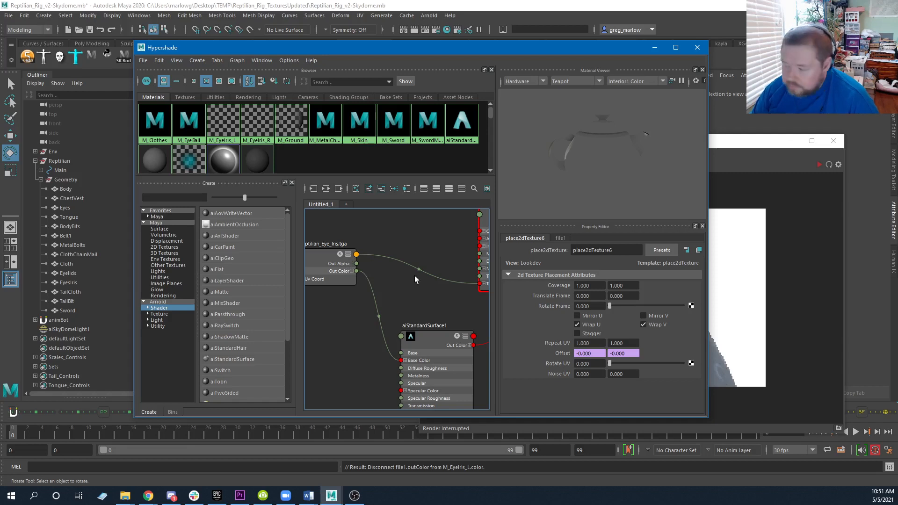
mouse_move(414, 274)
mouse_down()
mouse_move(460, 282)
mouse_move(403, 264)
mouse_up()
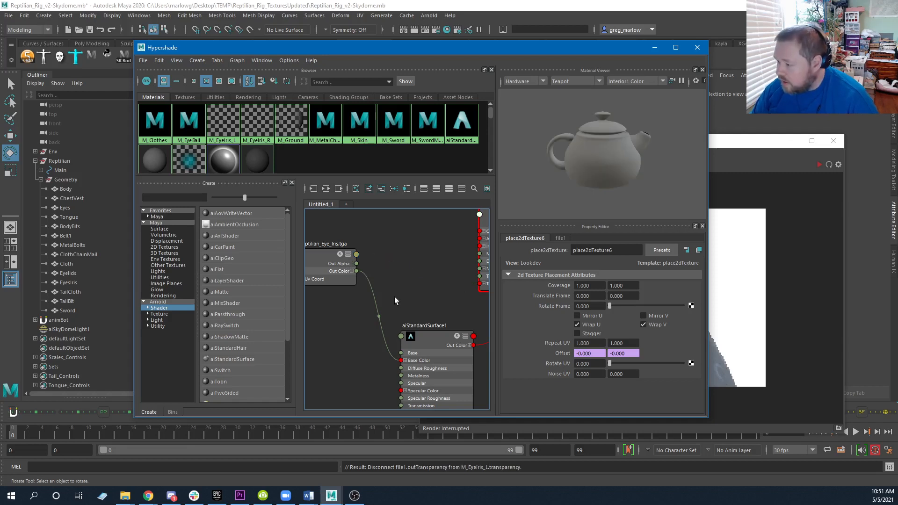
- Move the Reptilian_Eye_Iris.tga node down beside the lower inputs of aiStandardSurface1 and expand the shader's Opacity into its R, G and B channels
alt+middle_drag(400, 309, 400, 259)
scroll(399, 262, down, 2)
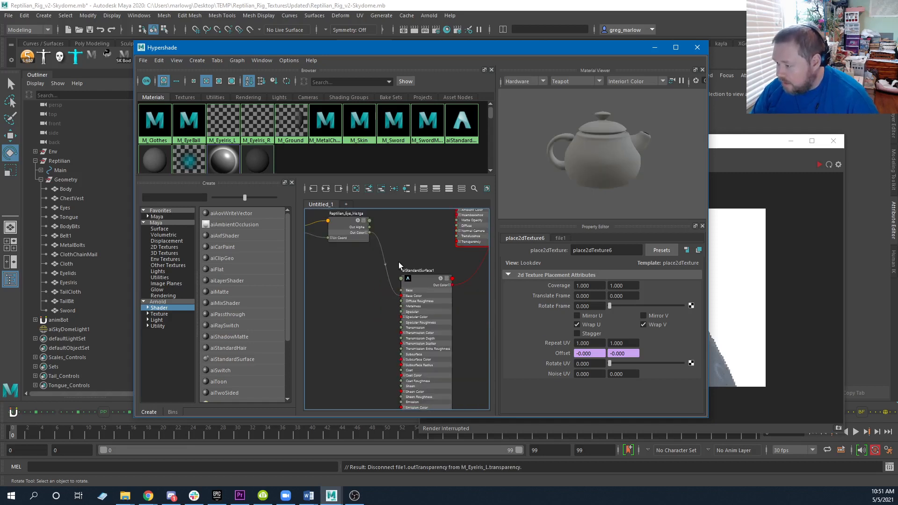
drag(345, 223, 349, 338)
alt+middle_drag(348, 338, 387, 265)
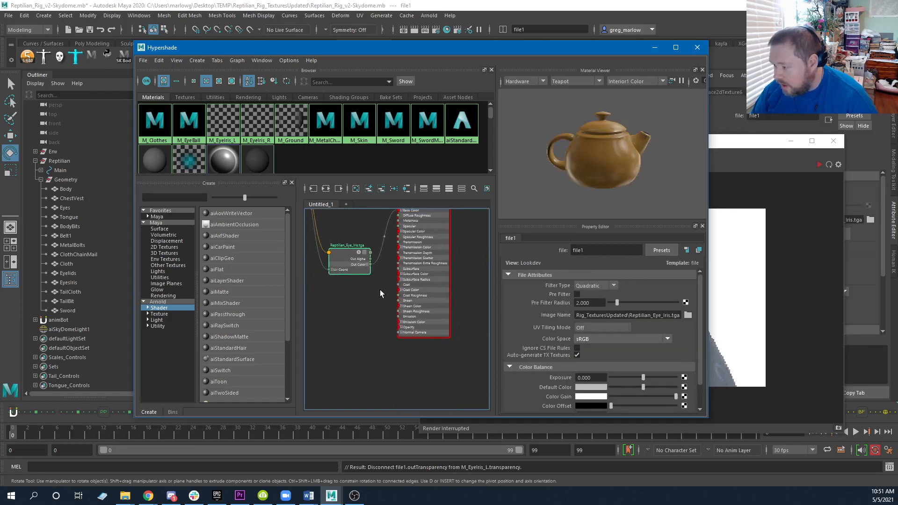
scroll(371, 282, up, 2)
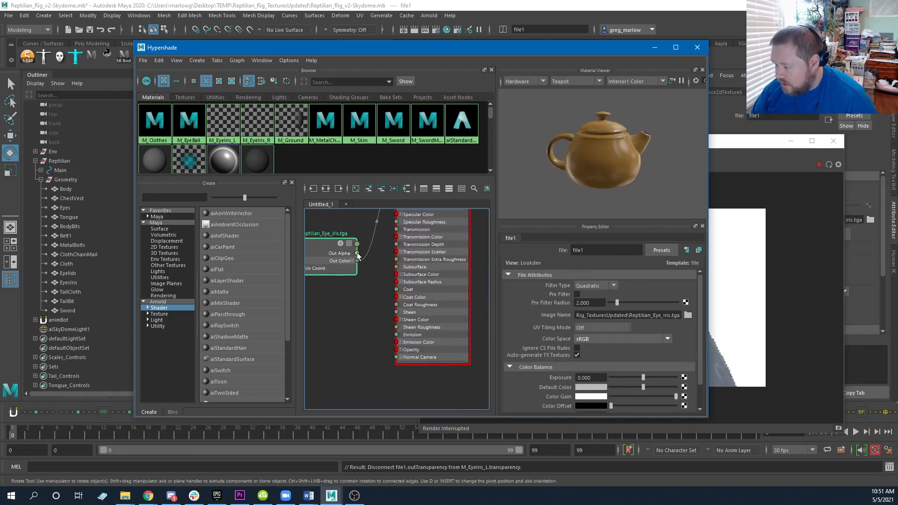
click(400, 351)
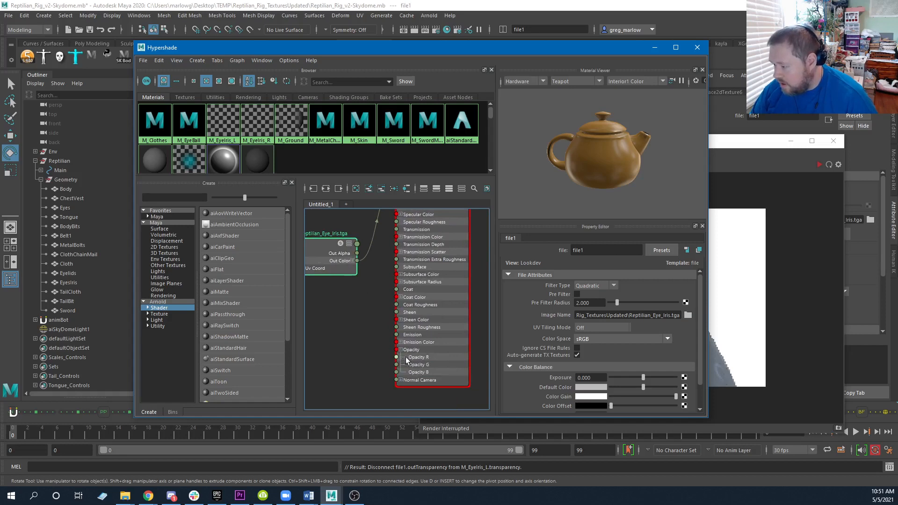
- Start a live render in the Arnold RenderView and arrange its window beside the Hypershade so the node graph stays accessible
drag(501, 47, 400, 48)
click(702, 142)
click(818, 165)
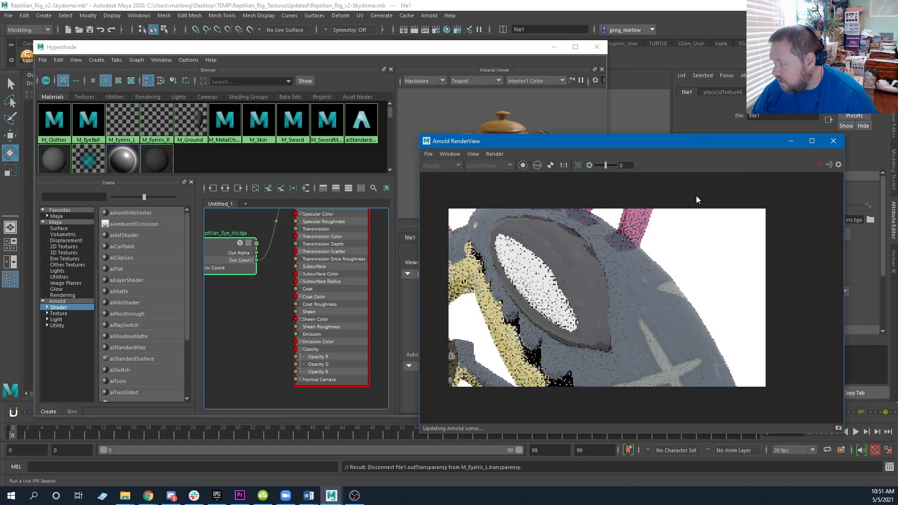
drag(509, 142, 622, 134)
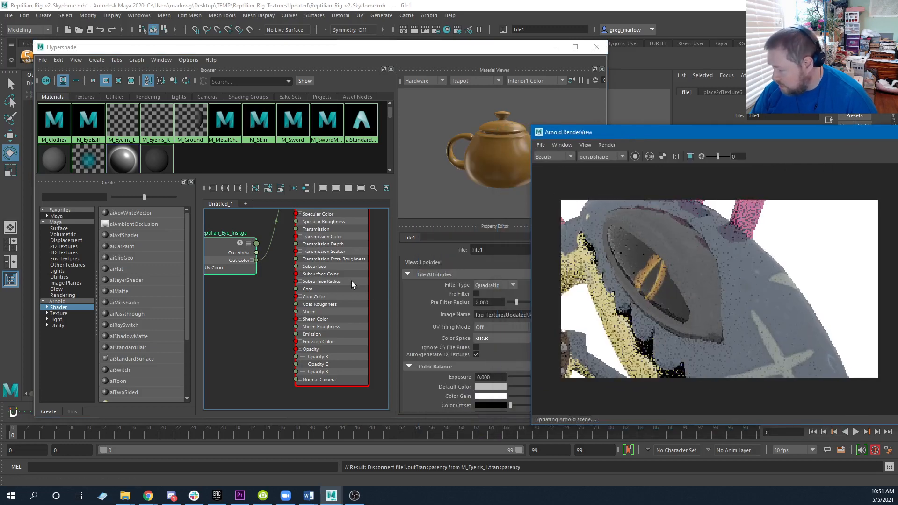
- Connect the Out Alpha of Reptilian_Eye_Iris.tga to Opacity R, Opacity G and Opacity B of aiStandardSurface1
drag(256, 253, 295, 357)
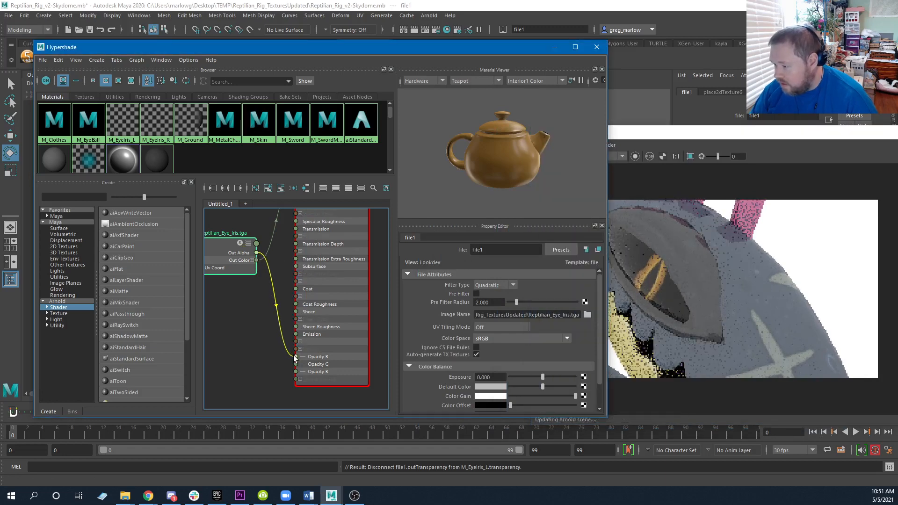
drag(256, 252, 296, 368)
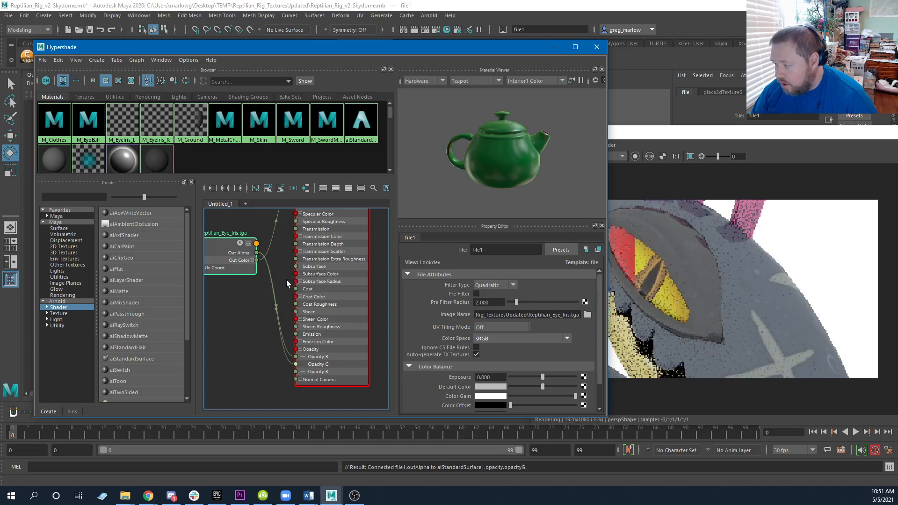
drag(256, 253, 291, 374)
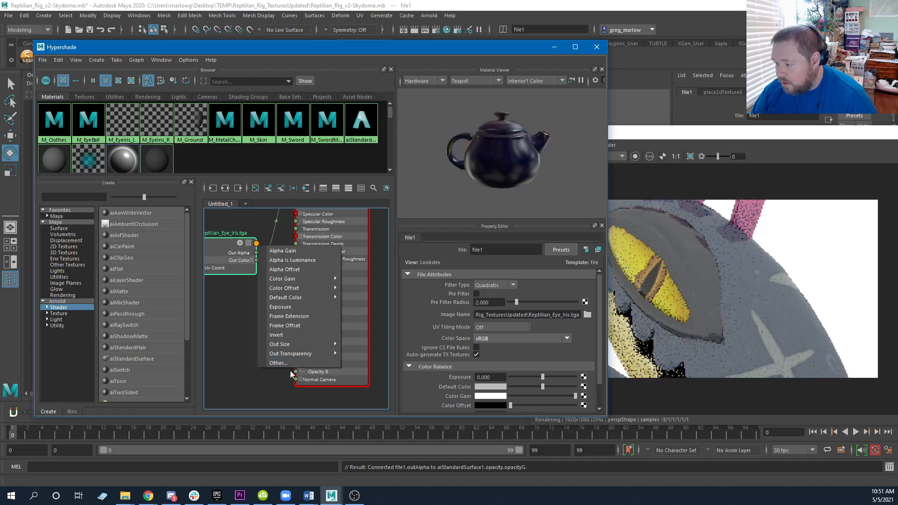
click(237, 330)
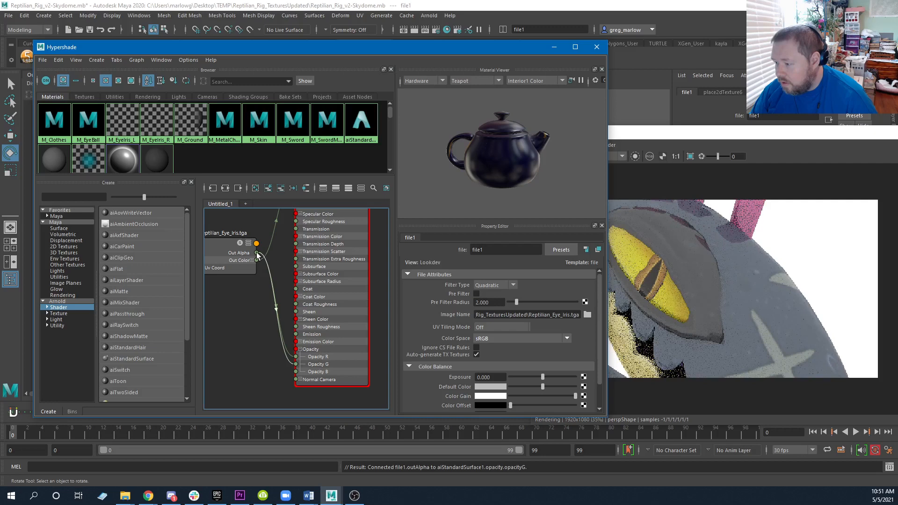
drag(256, 252, 296, 374)
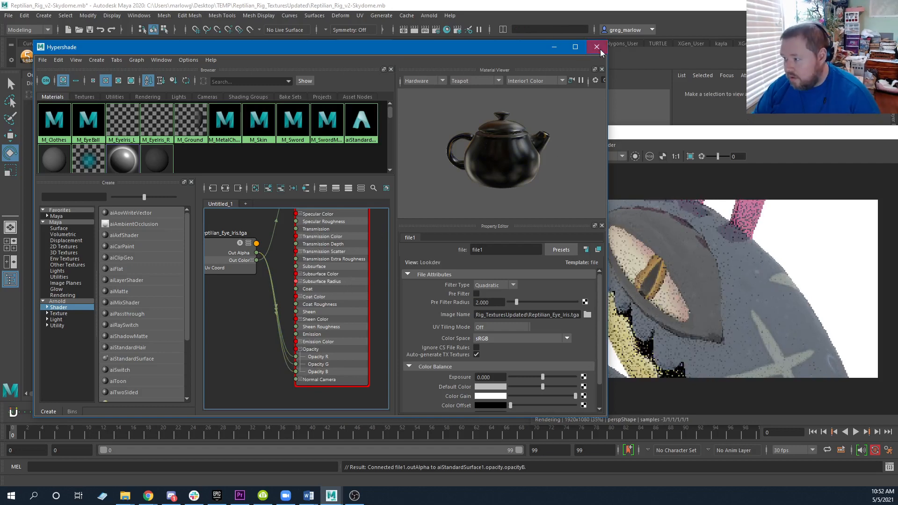
- Minimize the Hypershade and compare both of the reptile's eyes in the live render from either side of the head
click(556, 49)
alt+right_drag(409, 316, 328, 297)
alt+drag(327, 297, 257, 327)
alt+drag(265, 330, 318, 321)
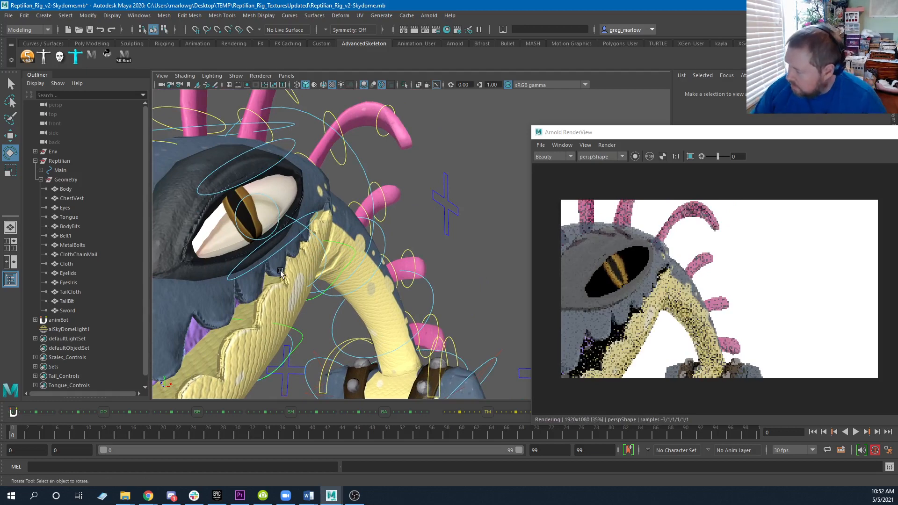
mouse_move(342, 265)
alt+mouse_down()
mouse_move(340, 285)
mouse_move(372, 285)
mouse_move(330, 261)
alt+mouse_up()
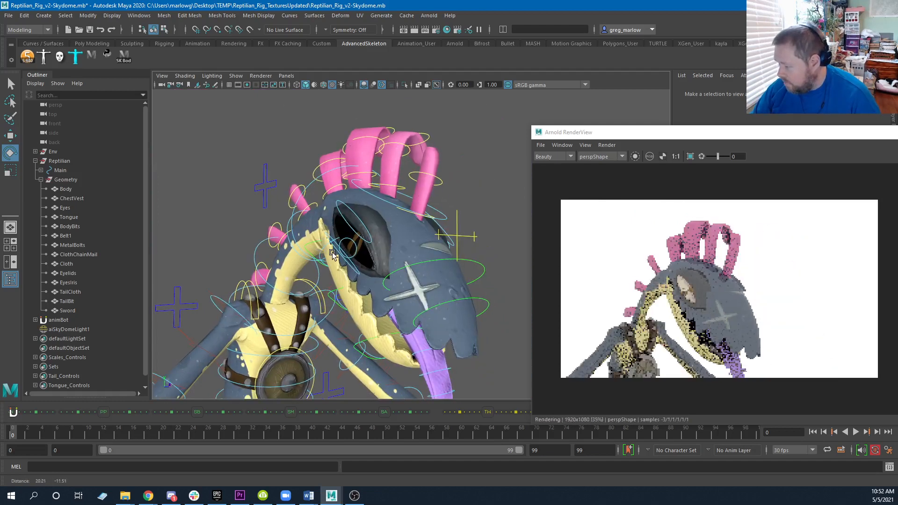
- Select the right eye control FKEye_R and rotate it to turn the iris
click(355, 252)
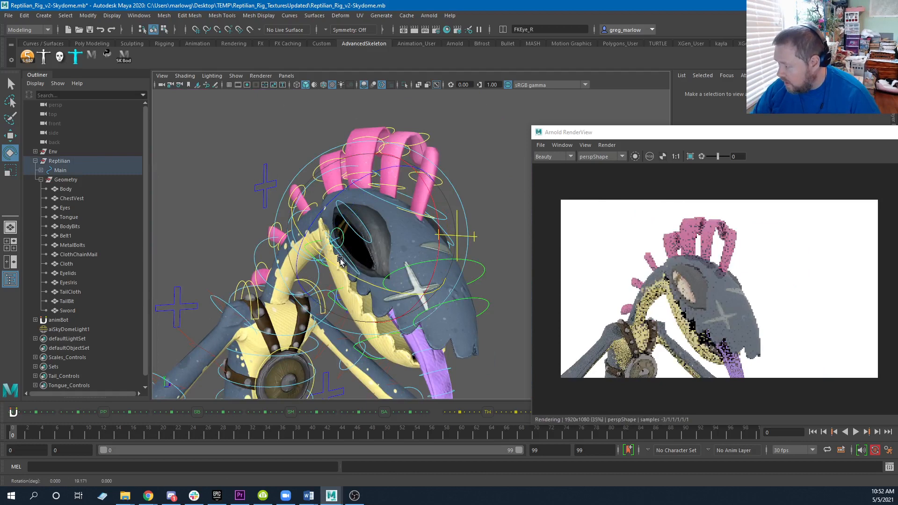
drag(340, 259, 341, 277)
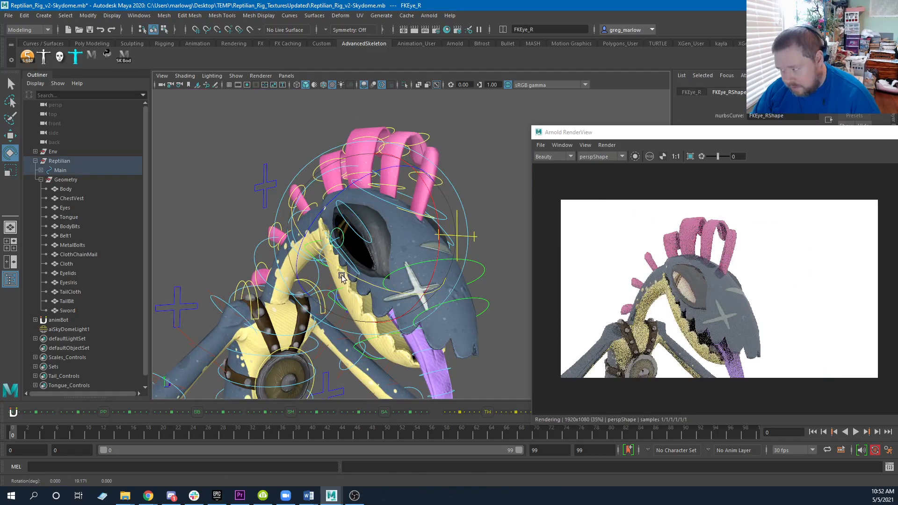